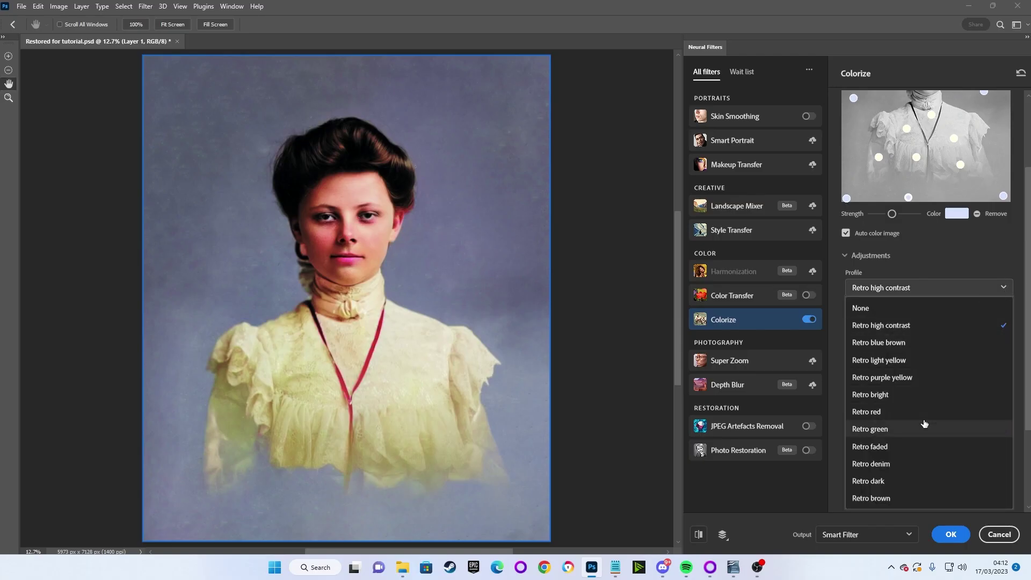
Step: Preview the colorized portrait with the Colorize filter's Retro green profile
click(924, 427)
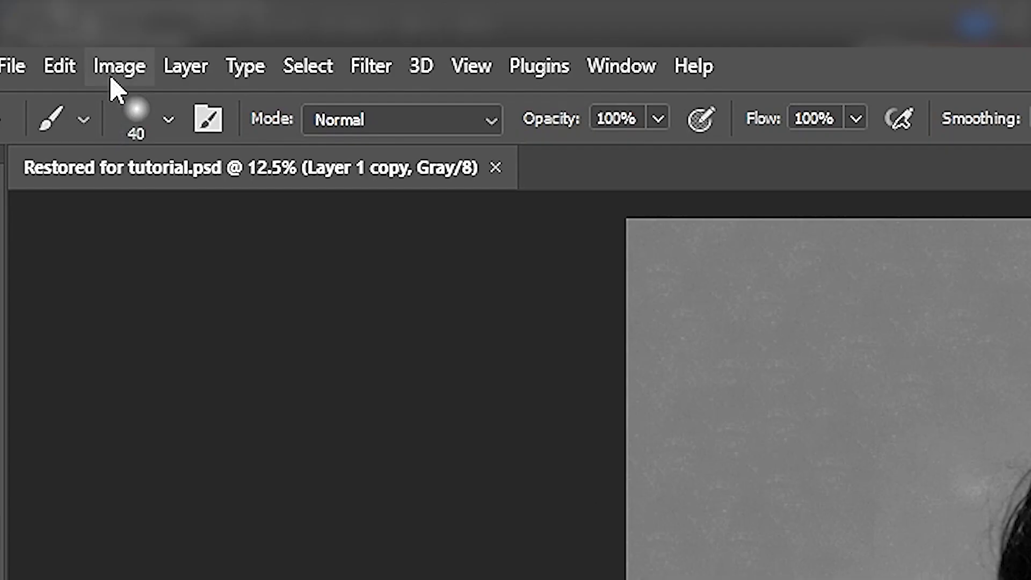
Step: Convert Layer 1 copy, Layer 1 and Layer 0 into a single smart object
click(59, 6)
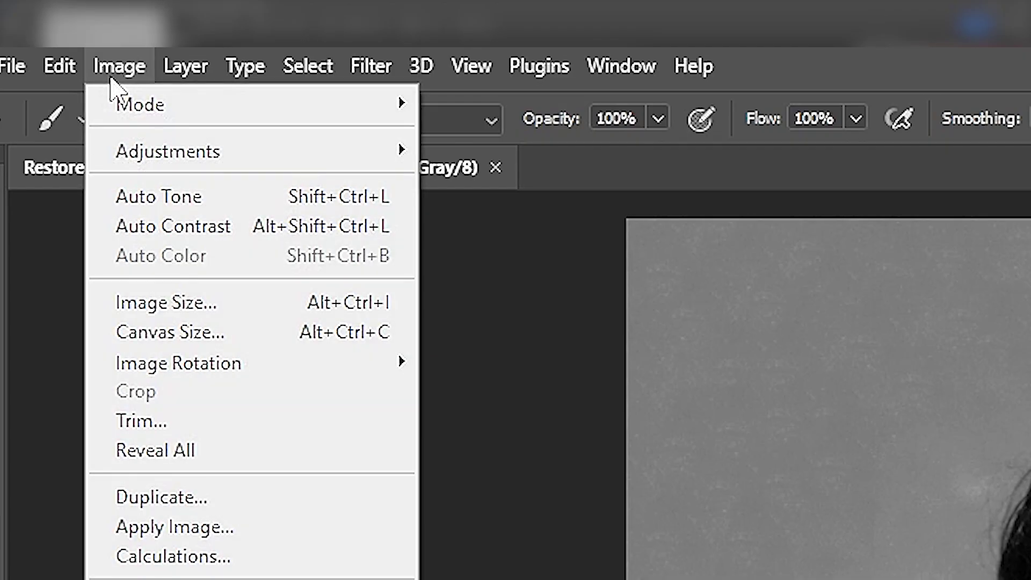
mouse_move(127, 114)
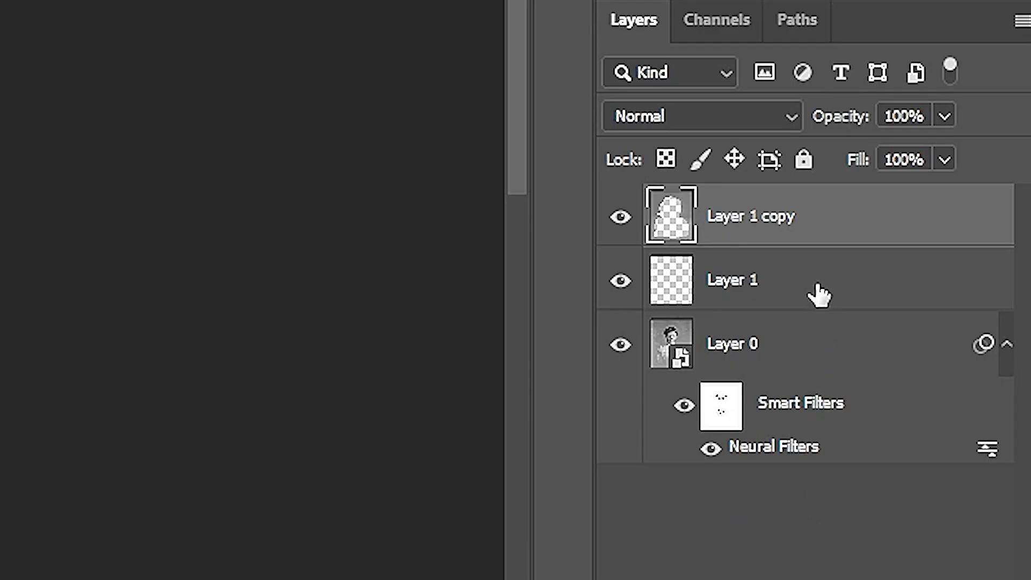
shift+click(819, 296)
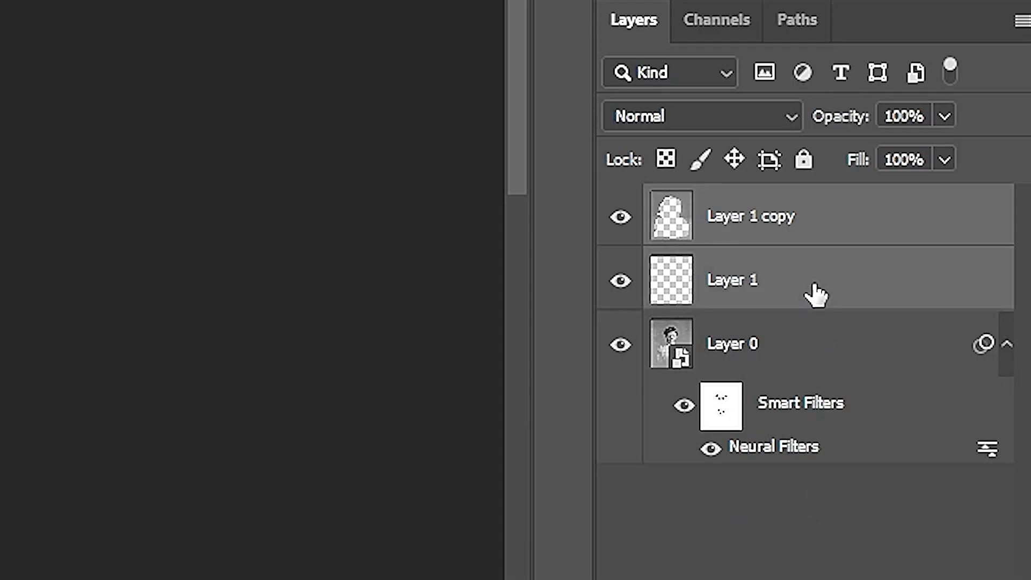
shift+click(814, 357)
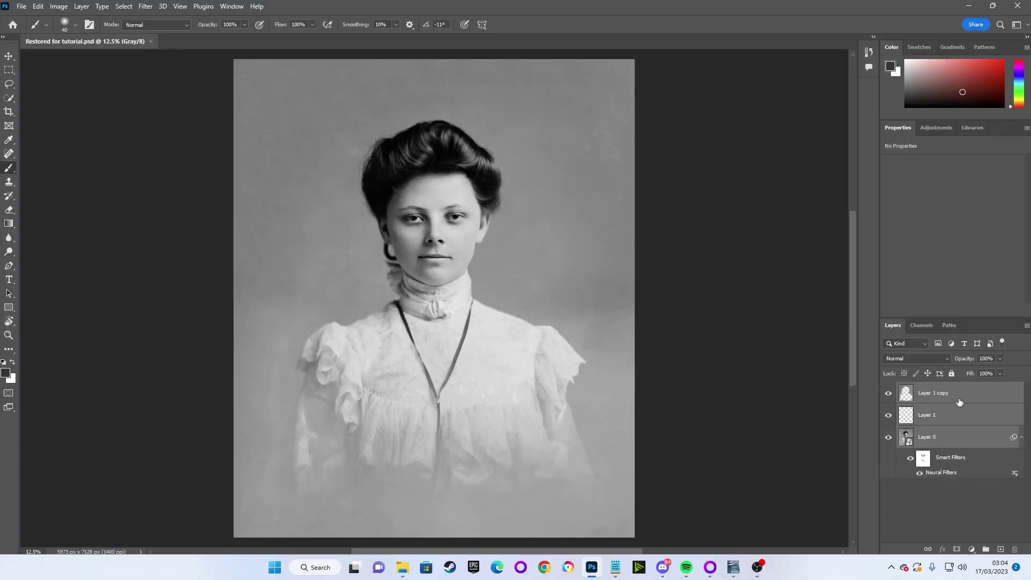
right_click(826, 230)
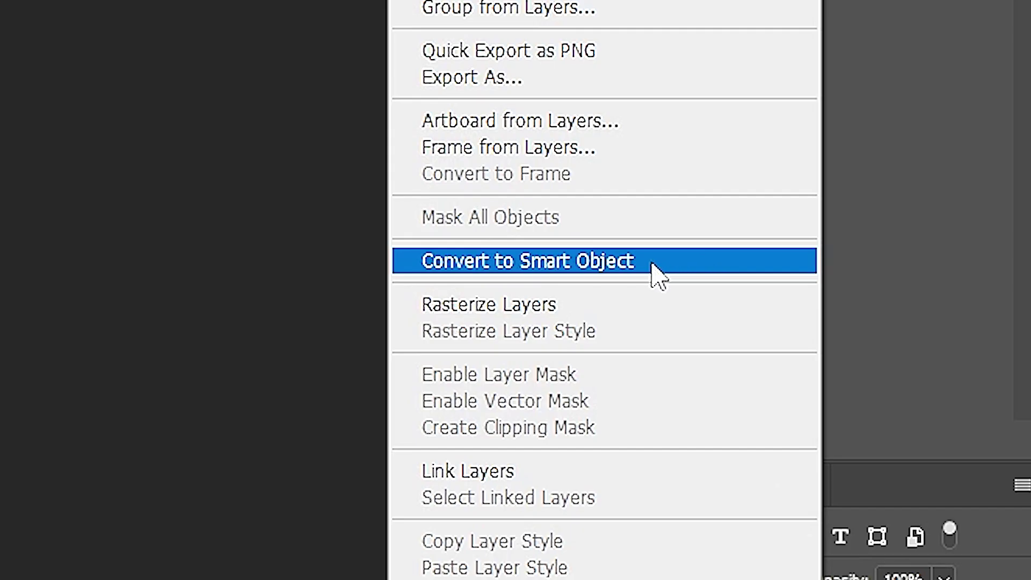
click(658, 274)
Step: Change the document's colour mode from Grayscale to RGB Color
click(58, 6)
mouse_move(66, 19)
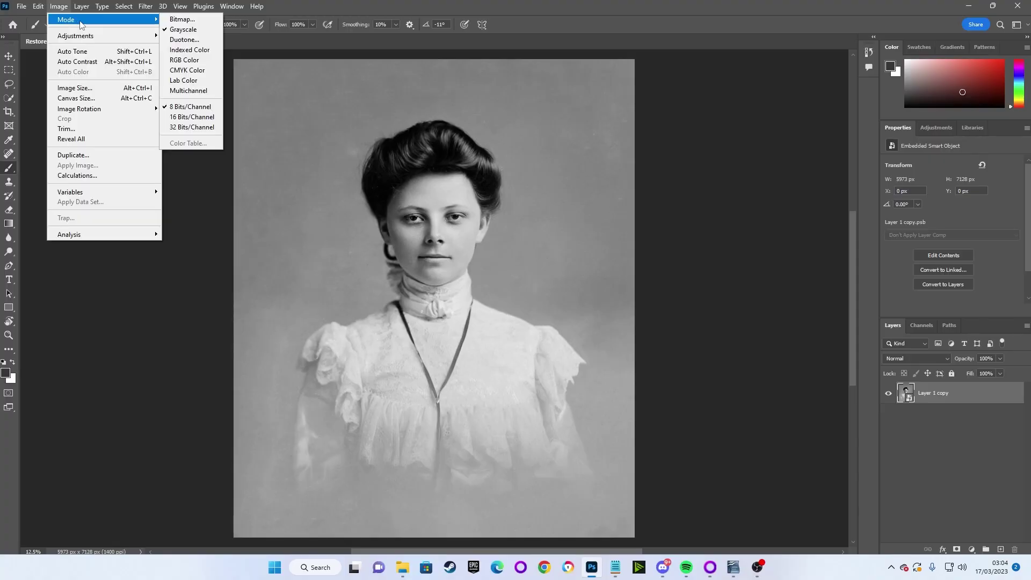
click(196, 60)
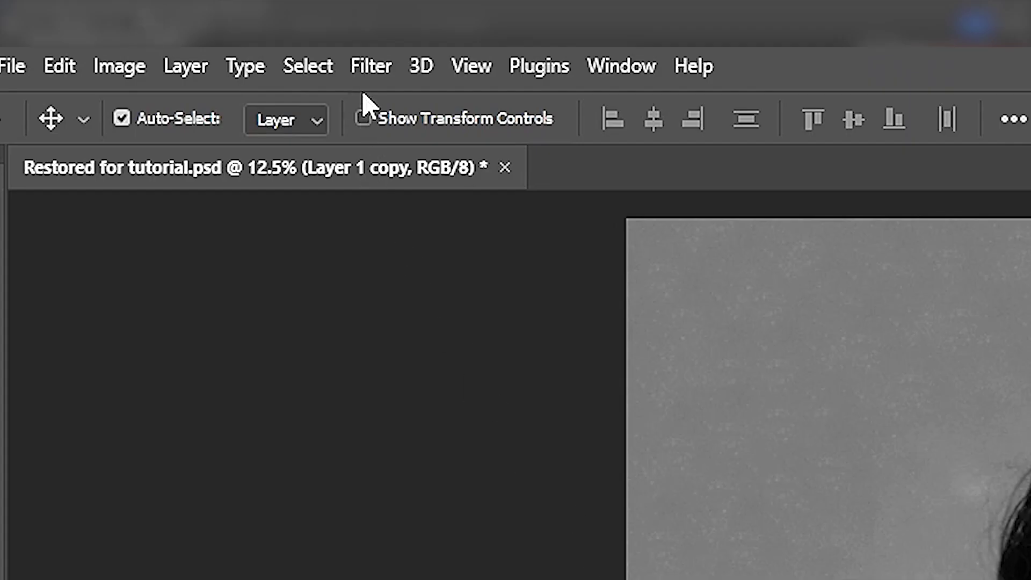
Step: Switch on the Colorize neural filter from Filter > Neural Filters to auto-colour the portrait
click(364, 75)
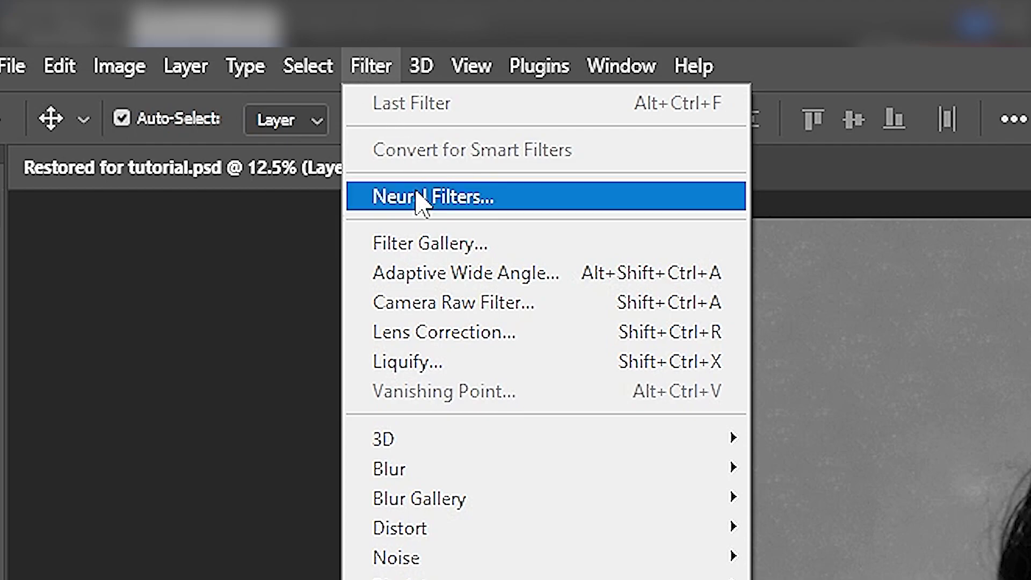
click(417, 195)
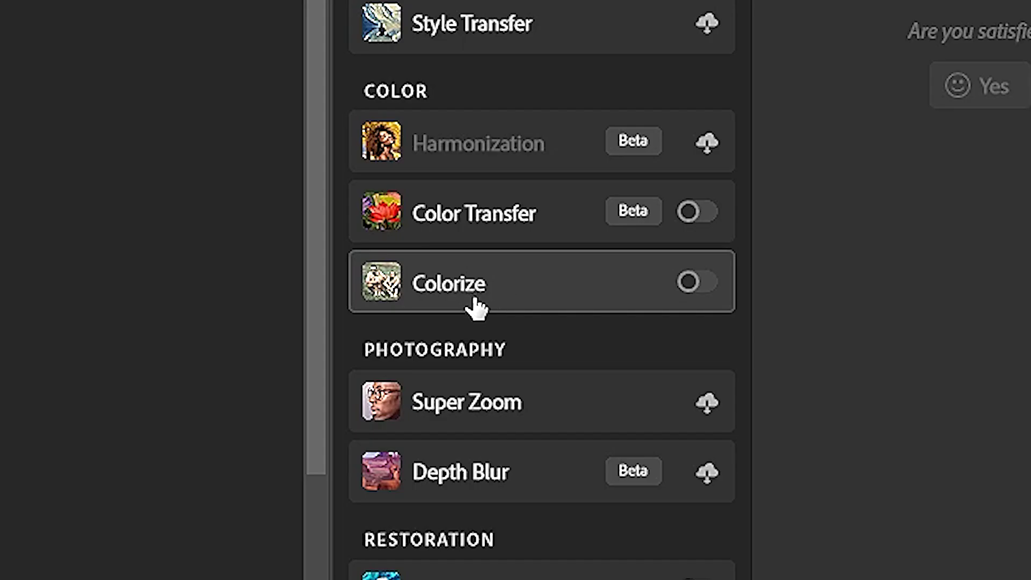
mouse_move(733, 330)
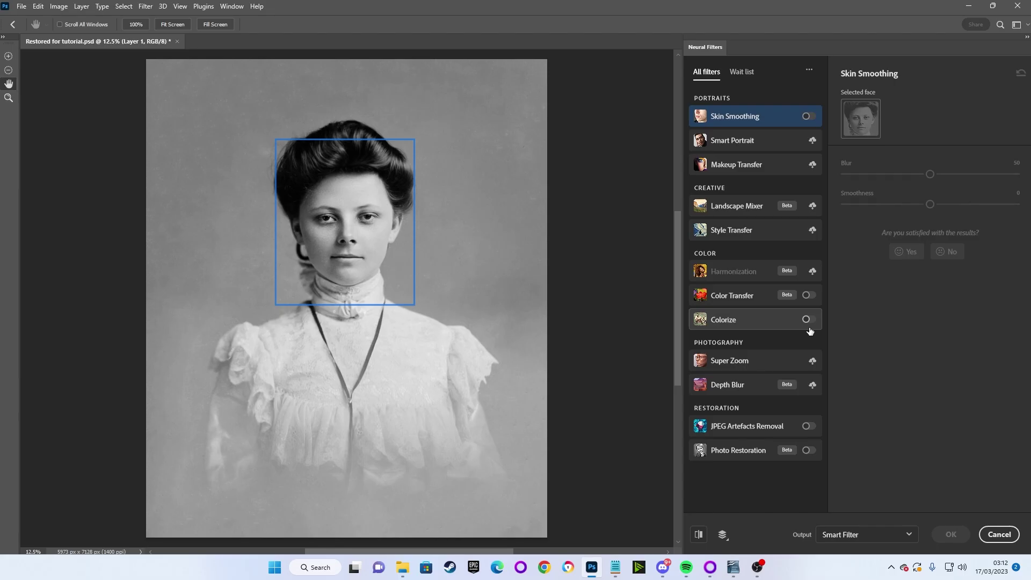
click(731, 230)
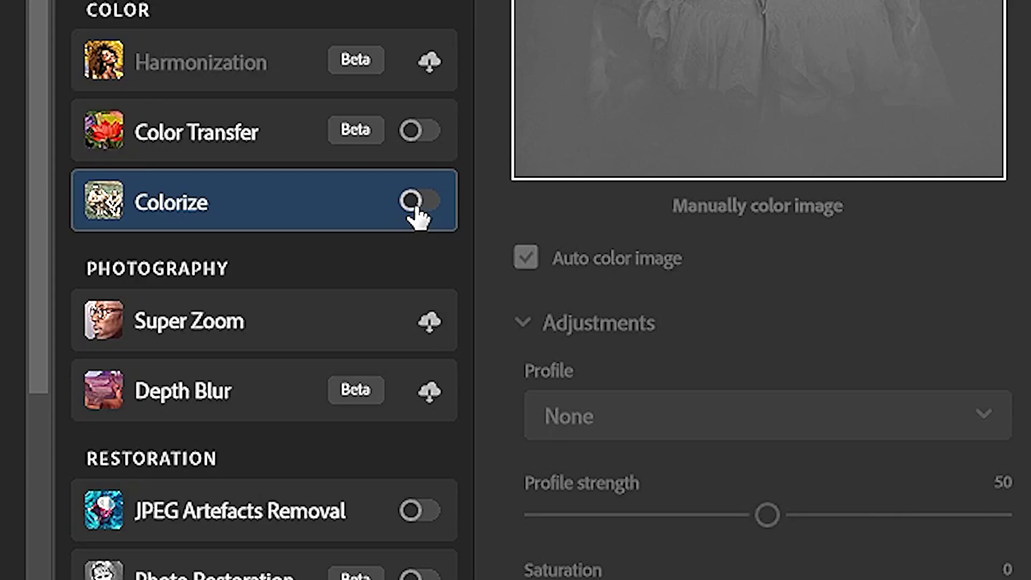
click(414, 203)
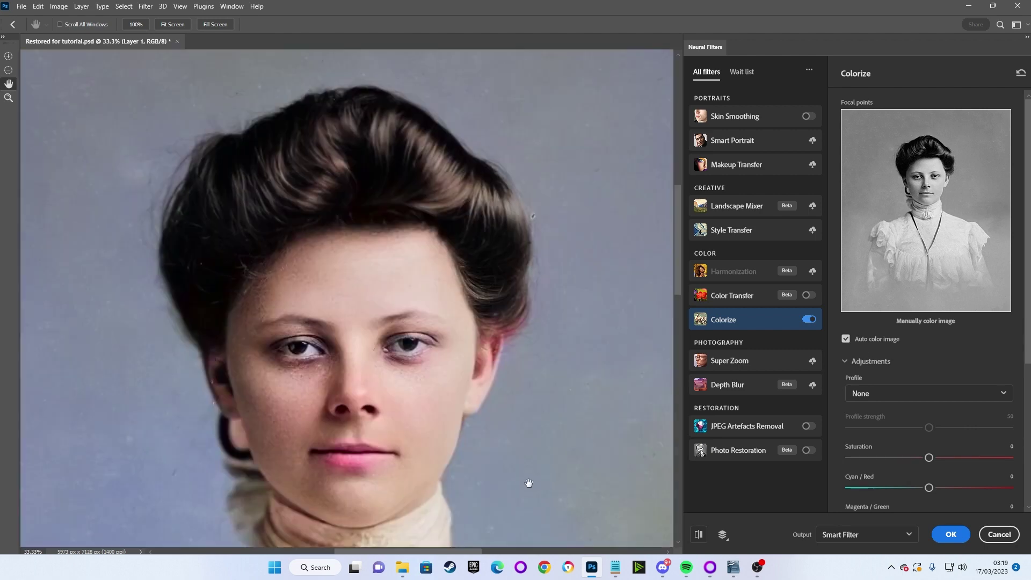
drag(527, 481, 521, 470)
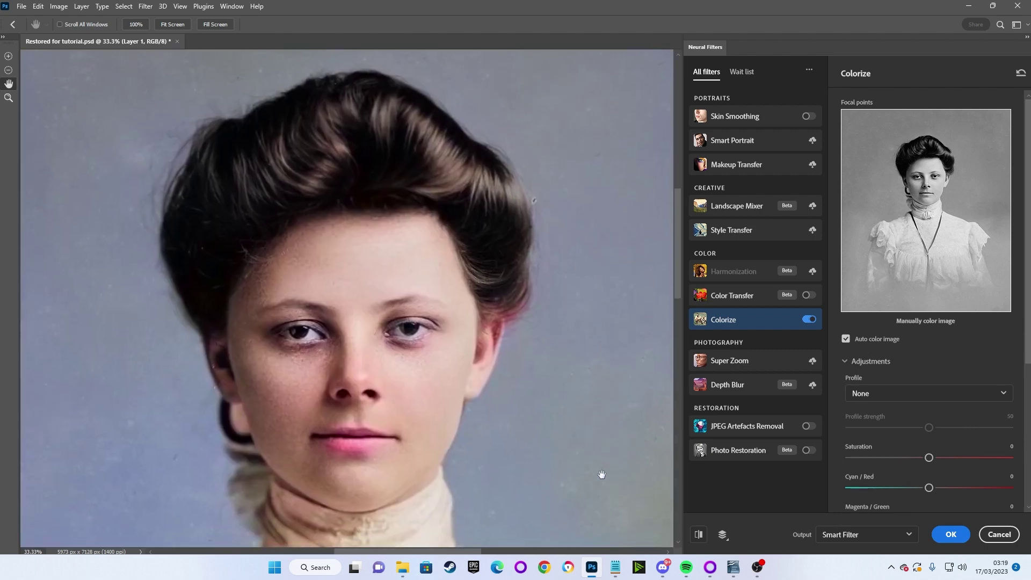
key(ctrl+minus)
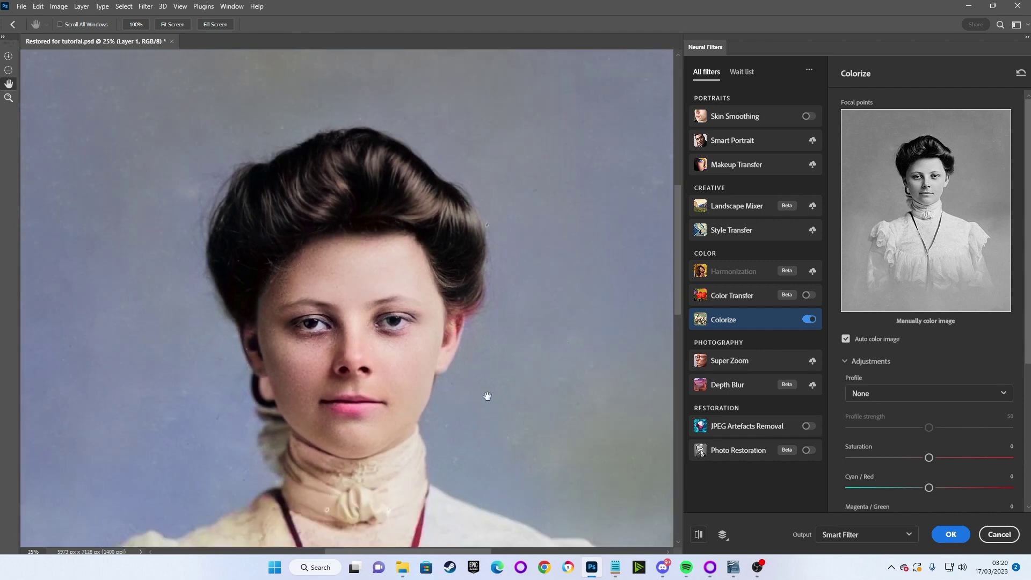
drag(554, 390, 368, 321)
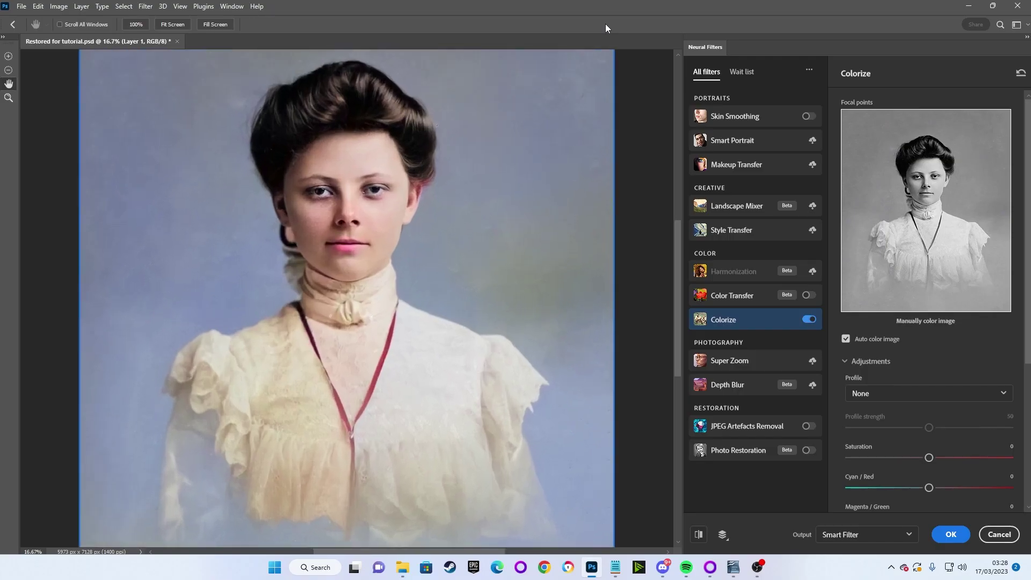
drag(477, 316, 481, 161)
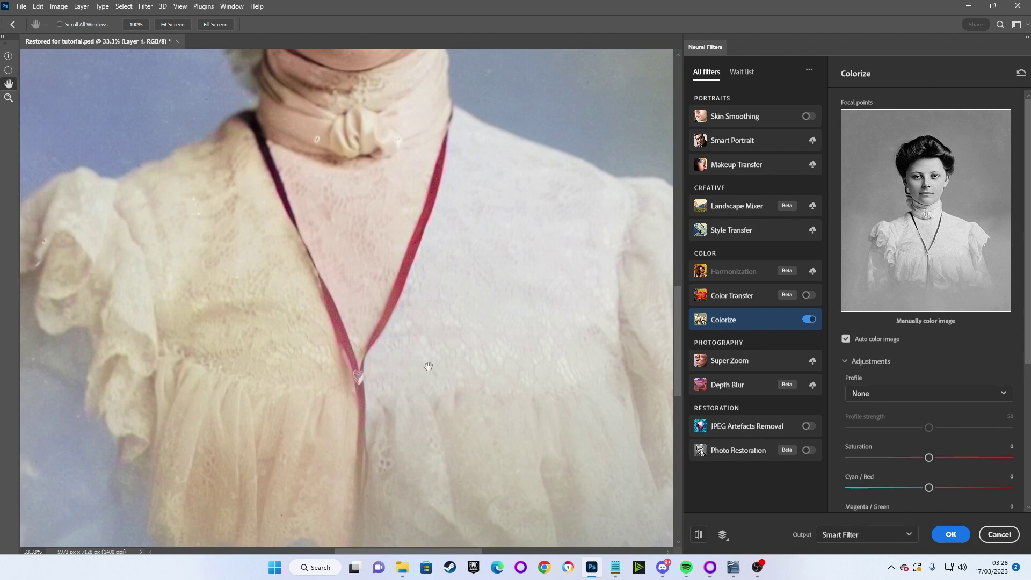
drag(425, 294, 245, 344)
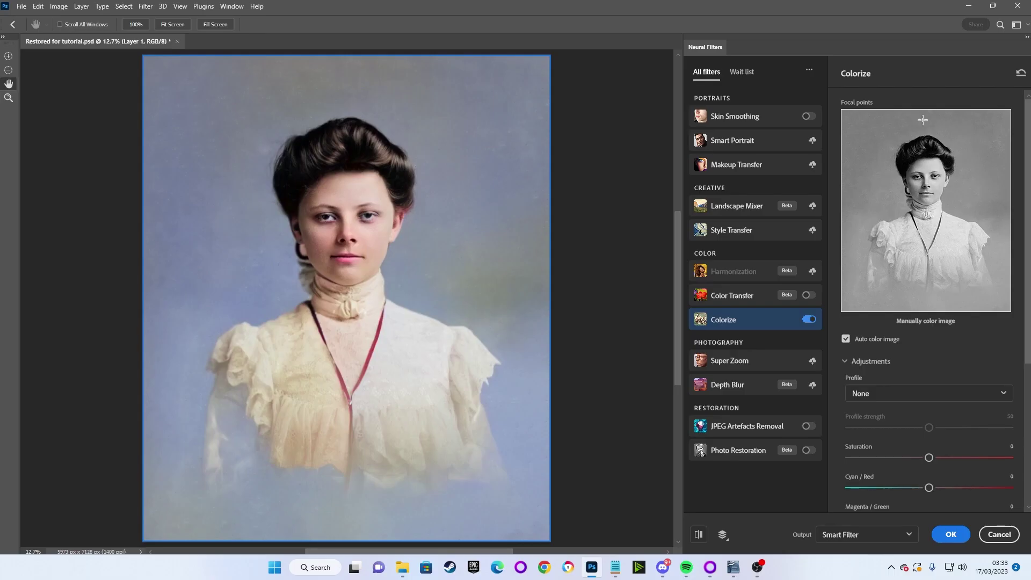
Step: Place a focal point on the background and set its colour to a pale blue
click(725, 235)
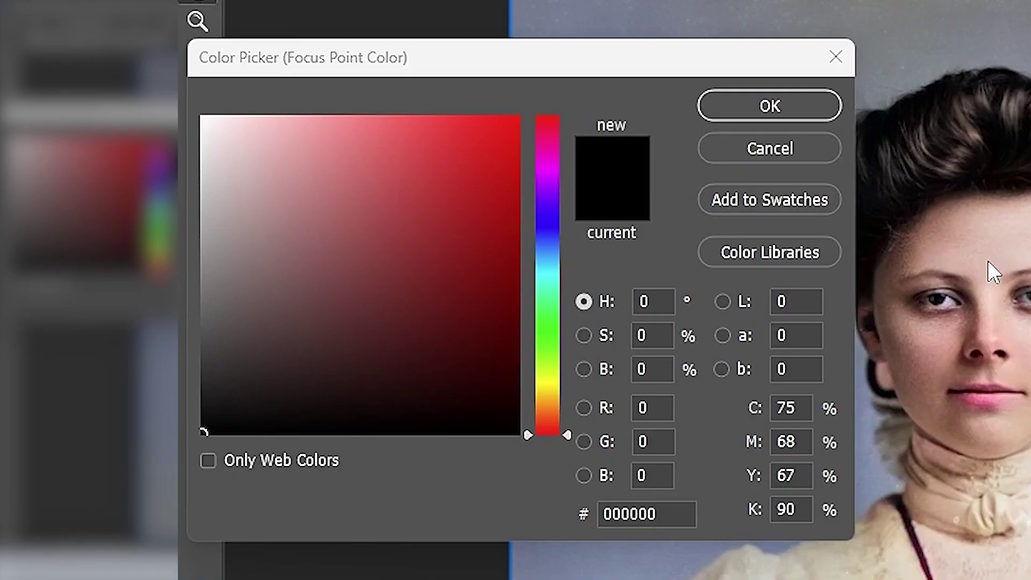
click(627, 54)
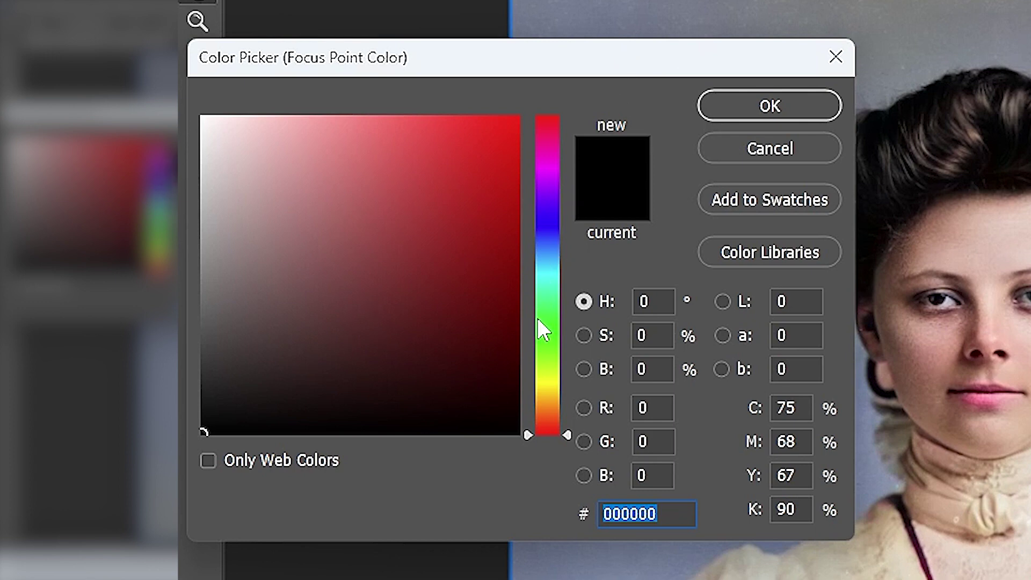
drag(553, 338, 552, 237)
drag(388, 251, 409, 122)
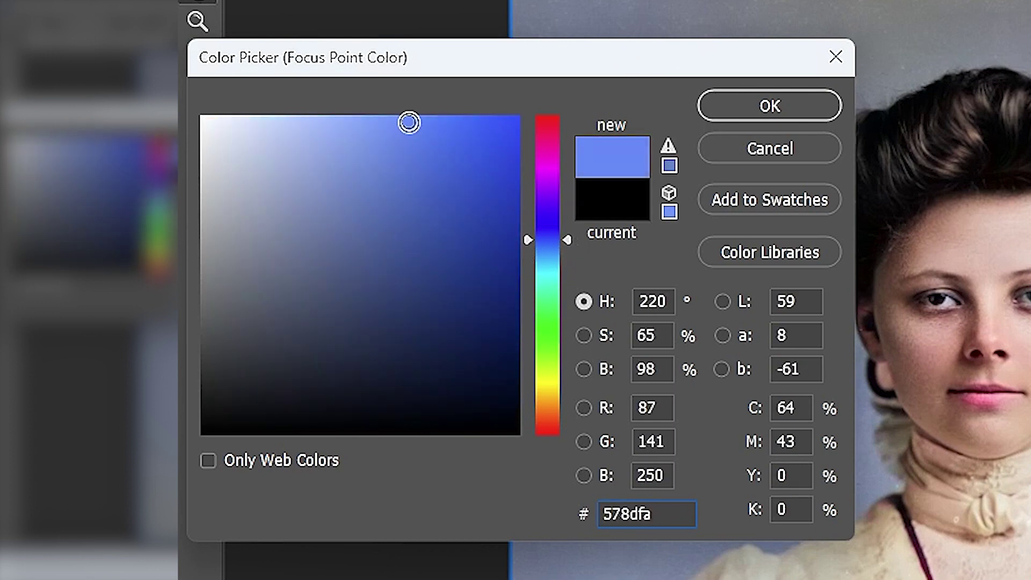
click(748, 110)
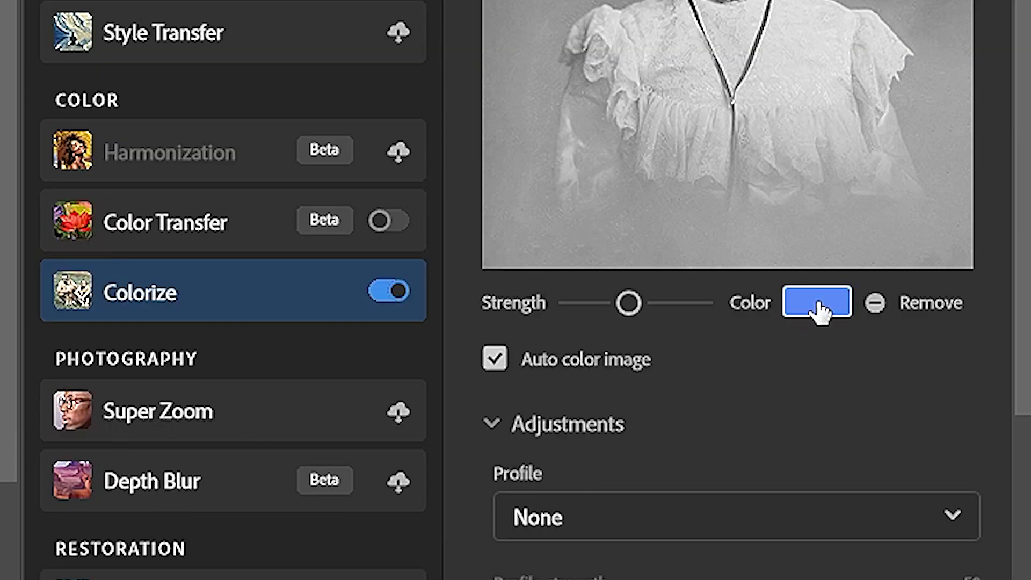
click(819, 303)
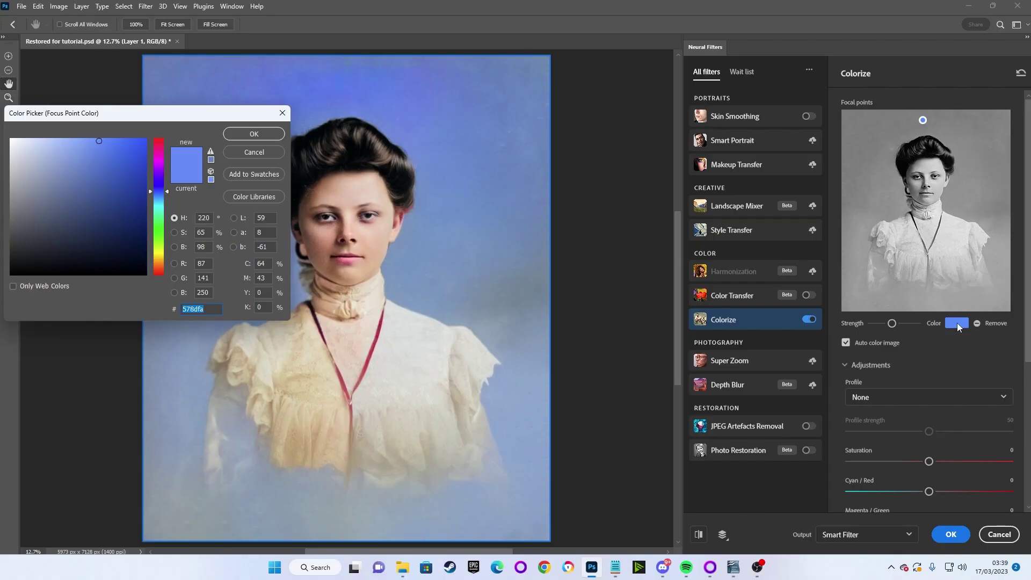
click(68, 173)
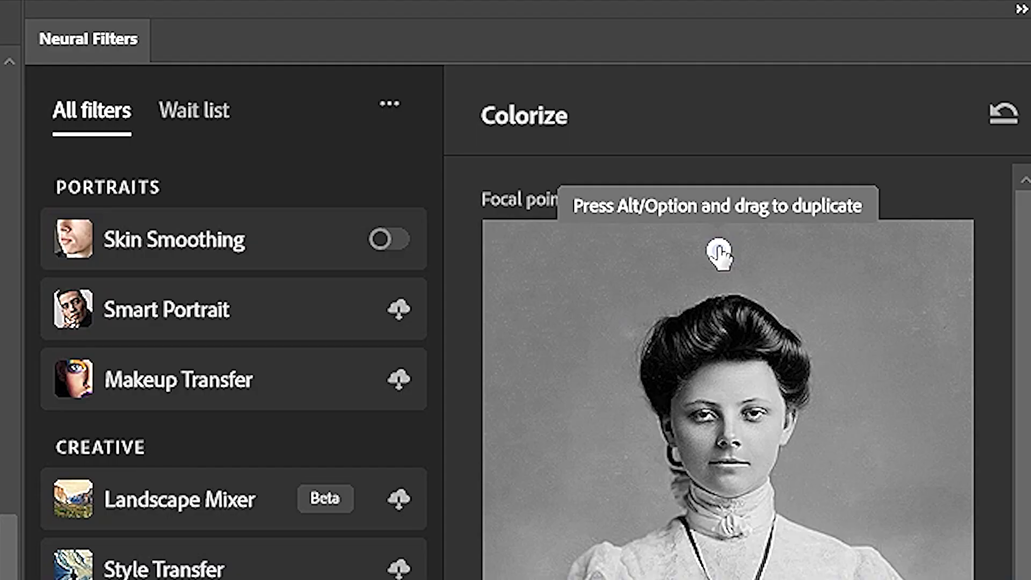
Step: Duplicate the pale blue focal point around the background edges, seven points in total
mouse_move(719, 252)
mouse_down()
mouse_move(856, 269)
mouse_move(935, 329)
mouse_move(917, 314)
mouse_up()
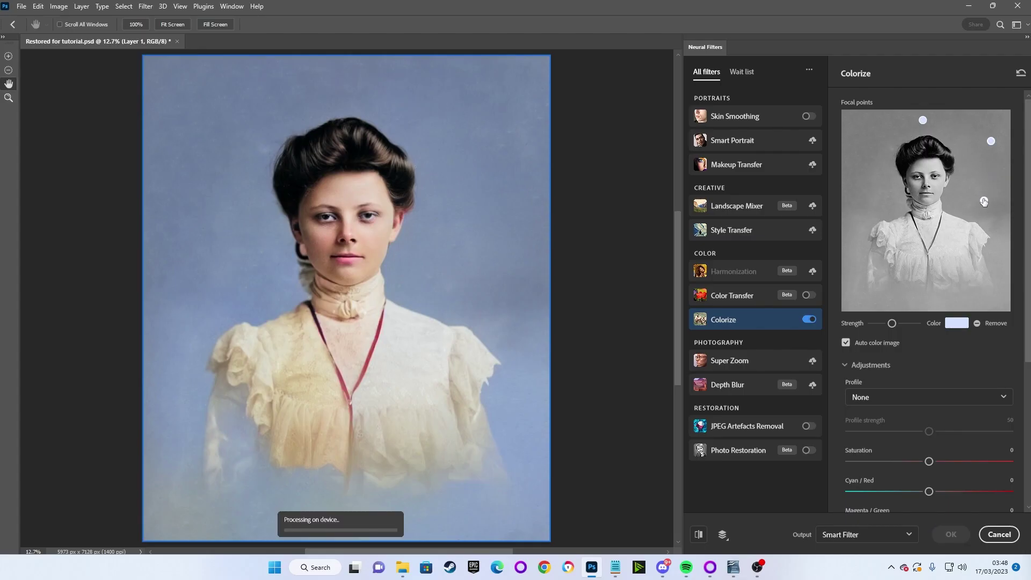
click(859, 146)
click(854, 208)
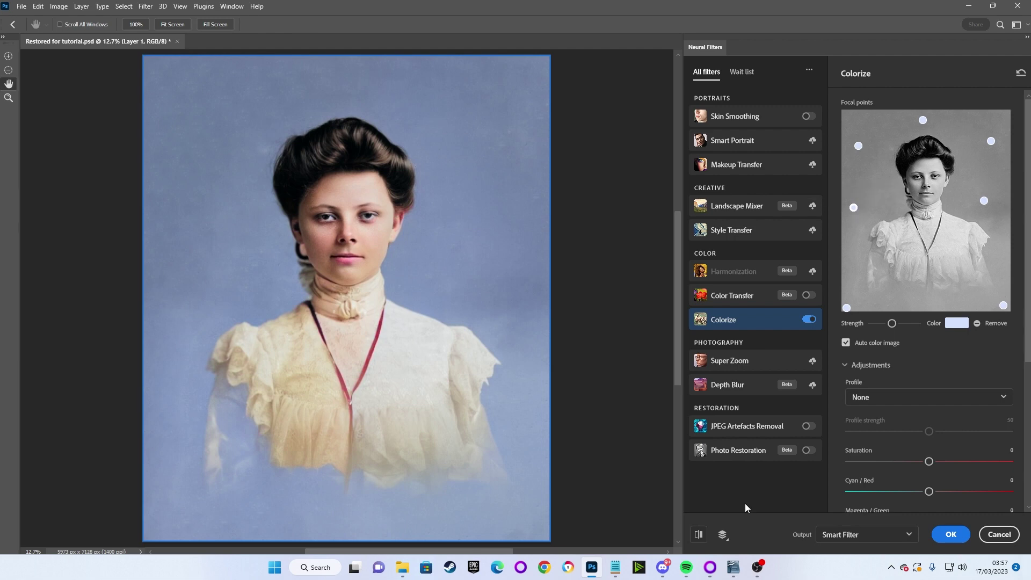
Step: Add pale cream focal points on the dress, including one along the bottom edge
click(907, 238)
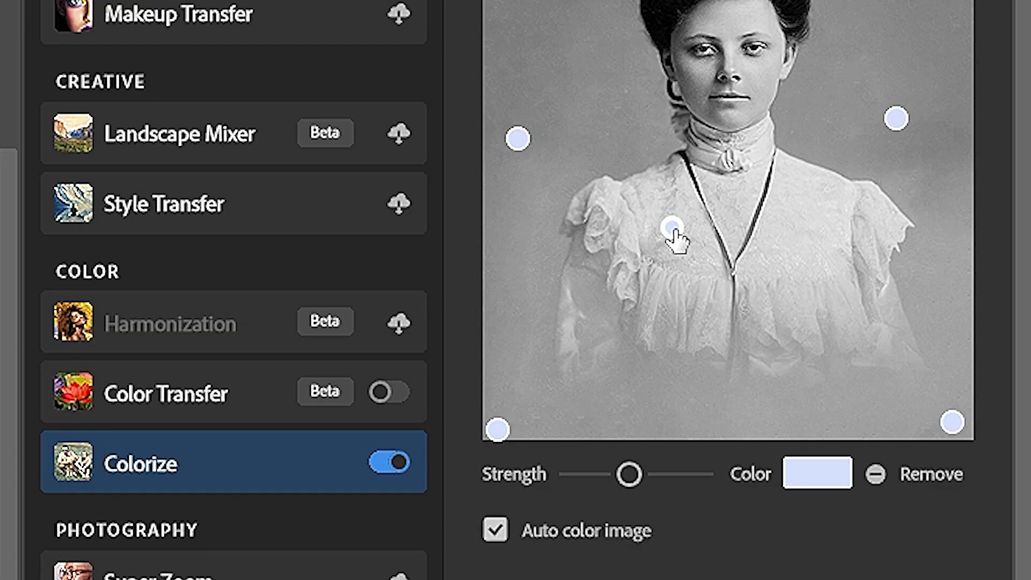
click(823, 478)
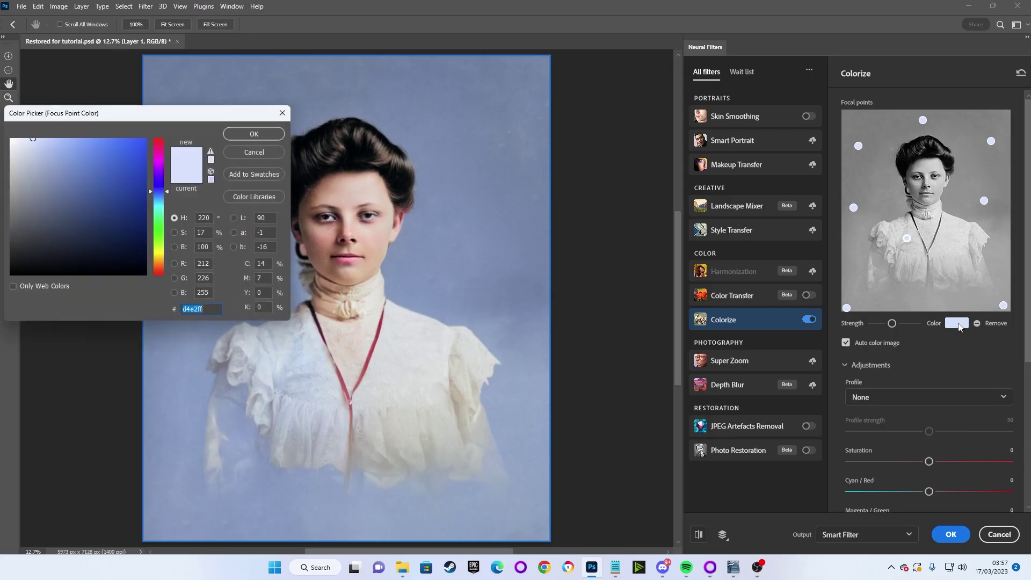
drag(164, 263, 161, 253)
key(Return)
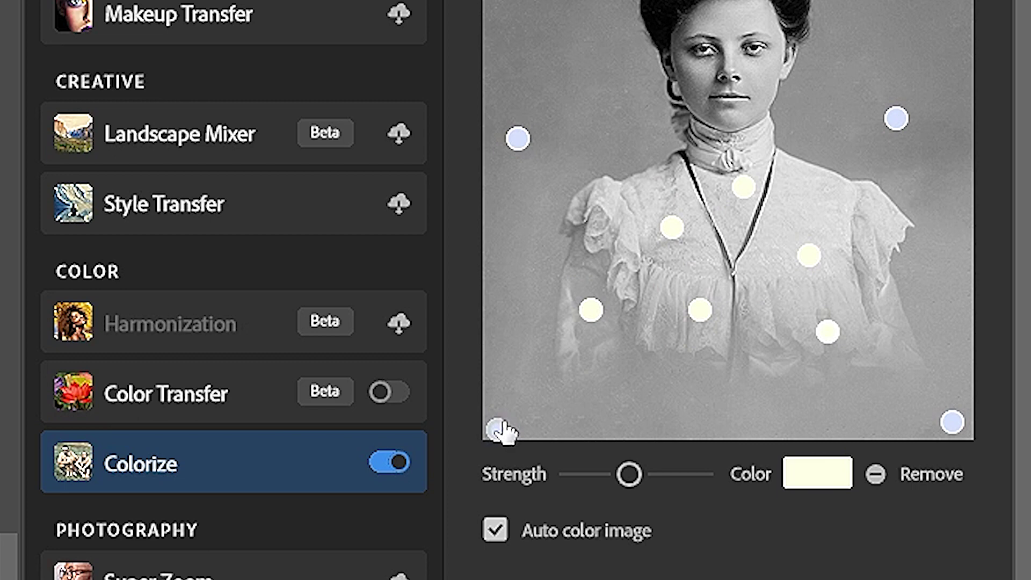
click(847, 308)
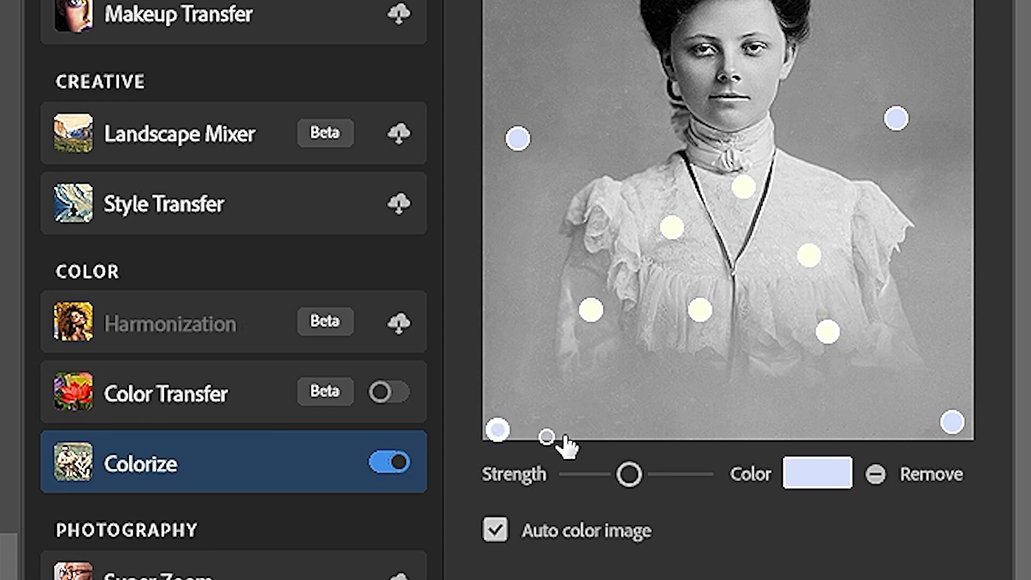
drag(574, 444, 685, 430)
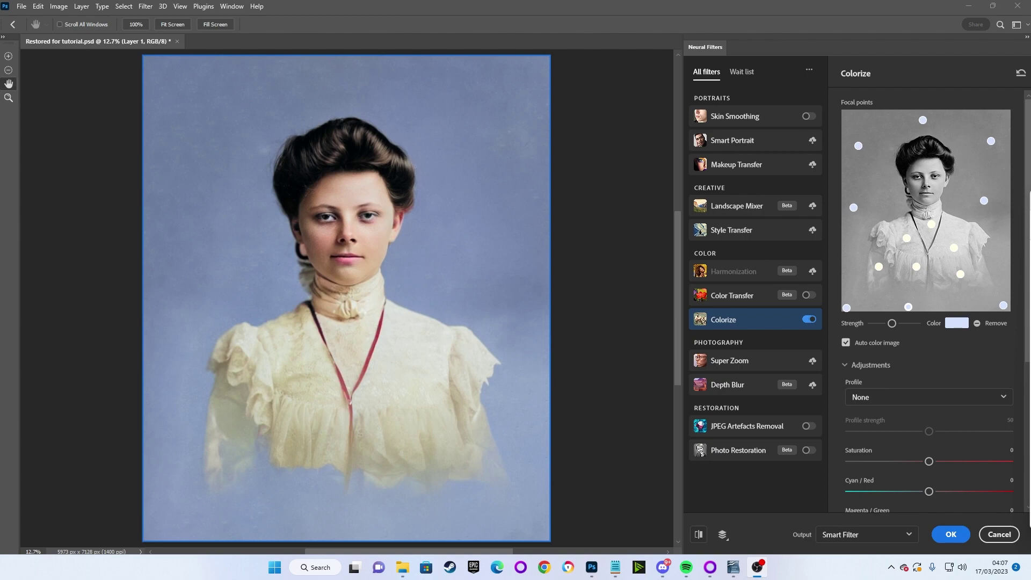
scroll(948, 264, down, 3)
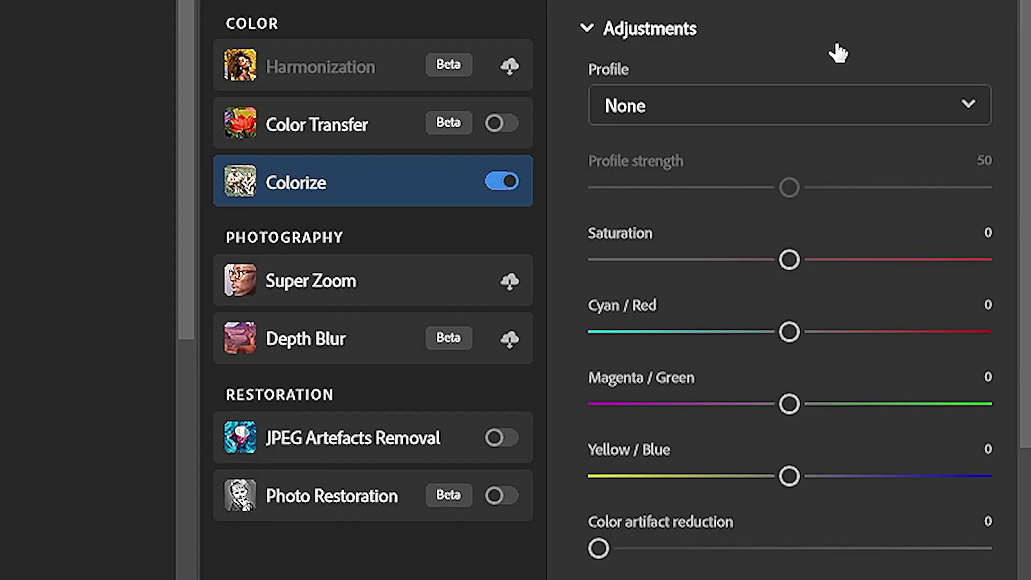
click(958, 400)
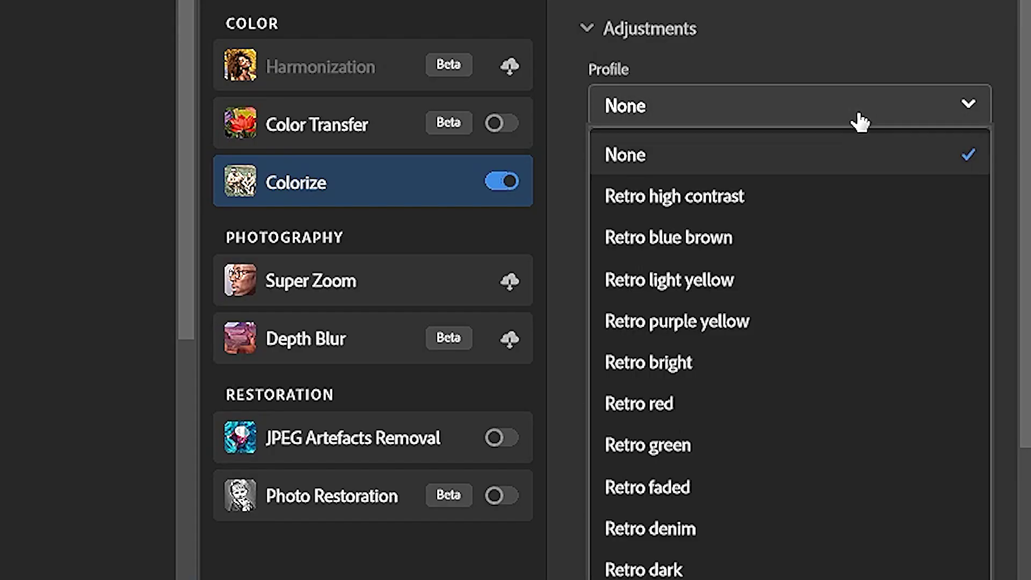
click(788, 202)
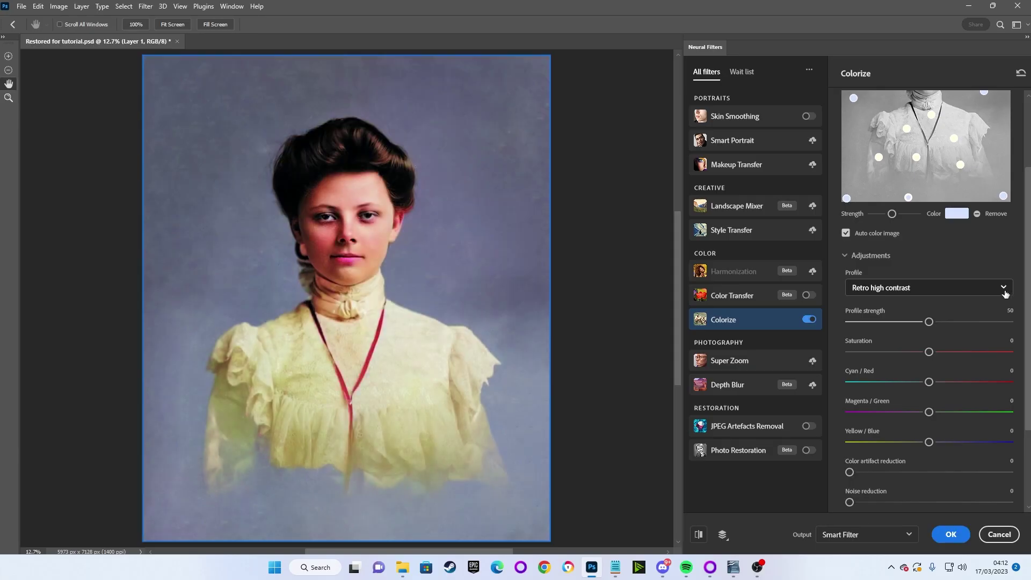
click(1004, 288)
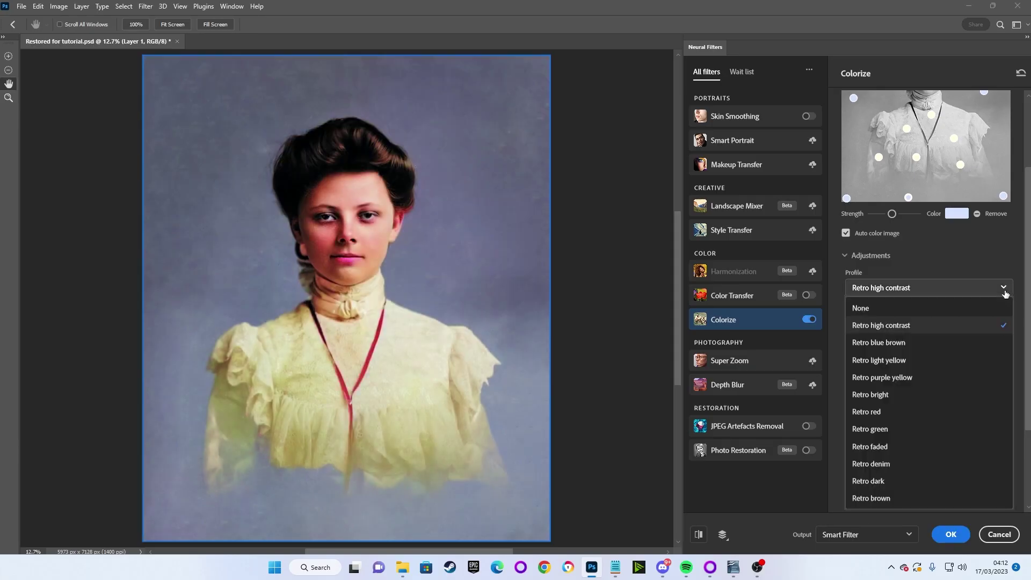
click(924, 425)
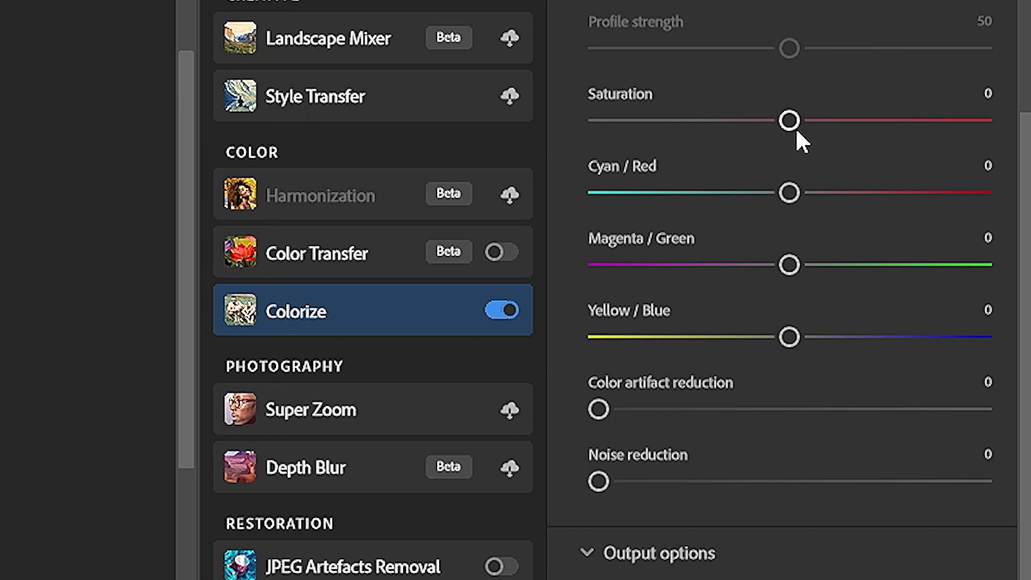
drag(790, 120, 1018, 129)
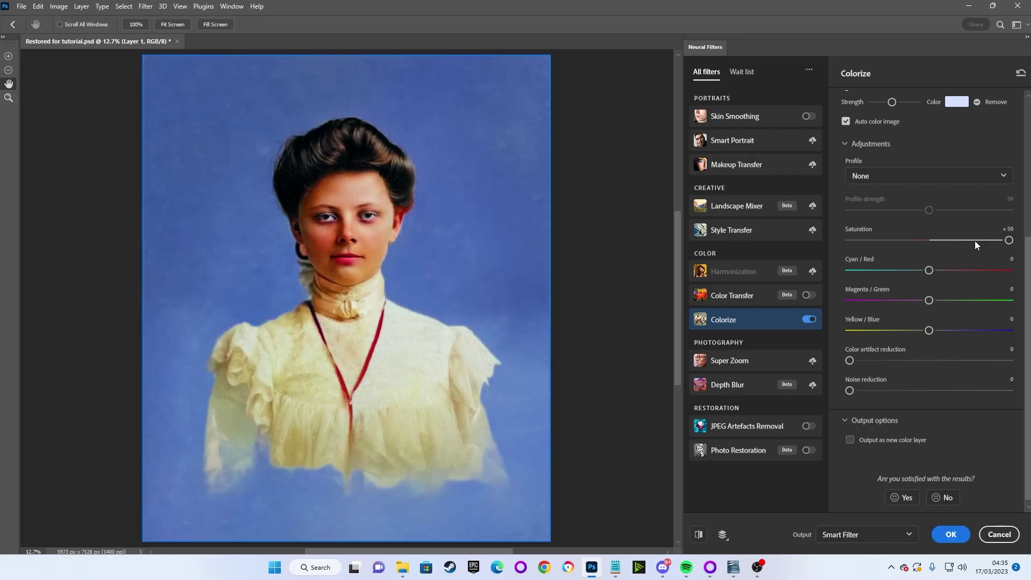
mouse_move(953, 240)
mouse_down()
mouse_move(927, 245)
mouse_move(956, 244)
mouse_up()
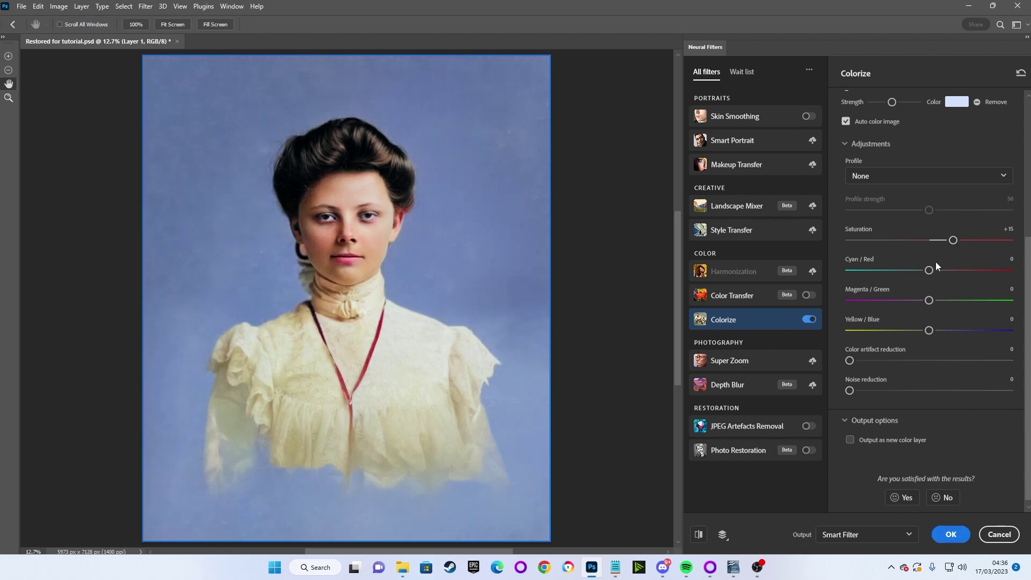
drag(928, 299, 957, 300)
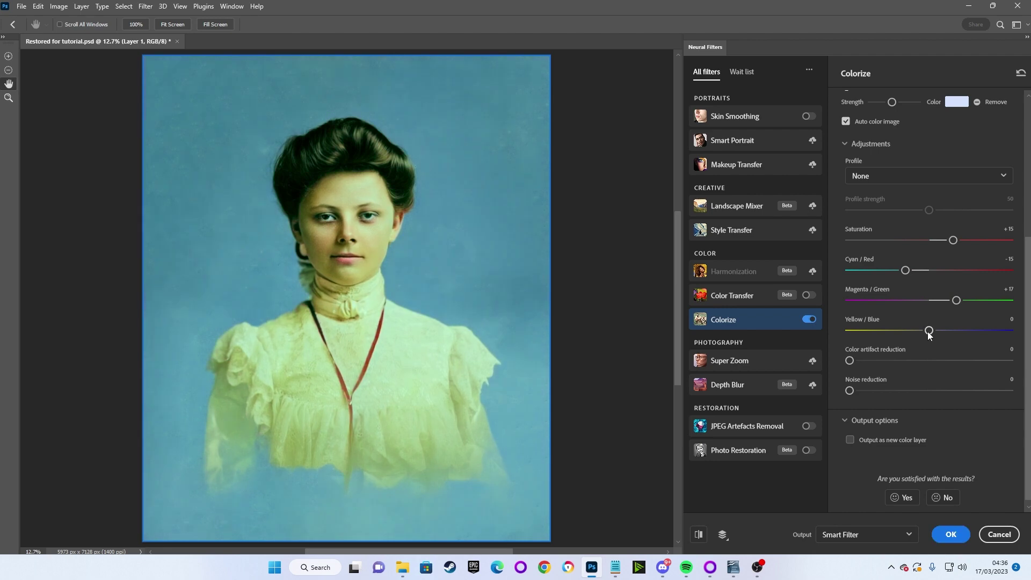
drag(928, 331, 898, 329)
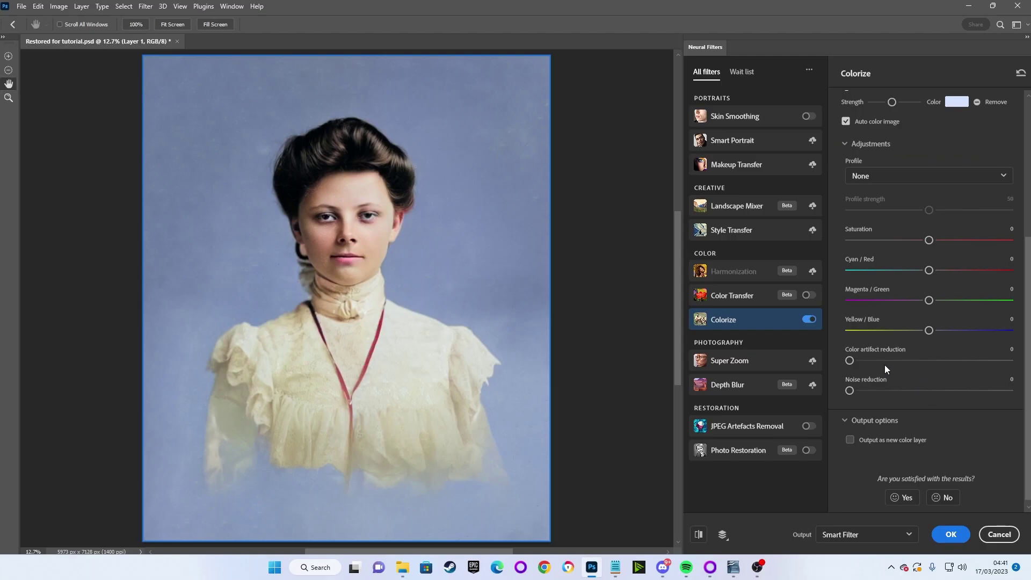
drag(851, 360, 904, 361)
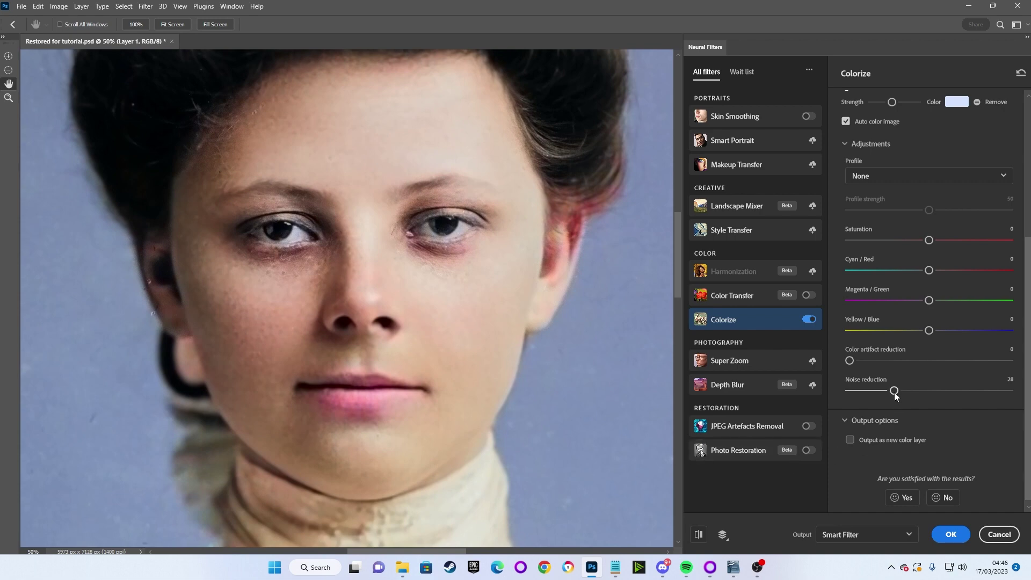
drag(894, 391, 967, 391)
drag(967, 391, 835, 393)
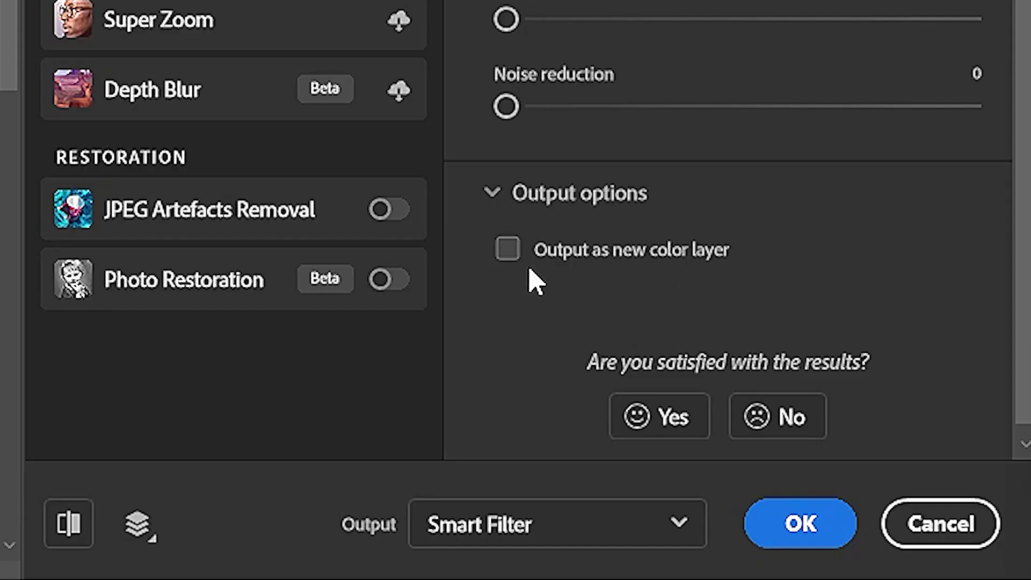
Step: Tick then untick Output as new color layer, leaving Output set to New Layer
click(508, 251)
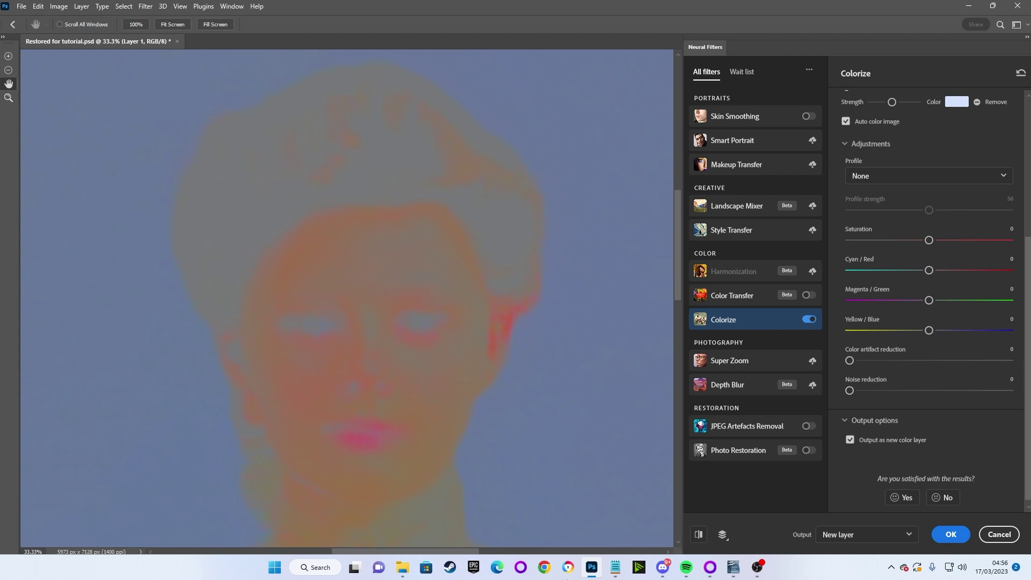
click(851, 440)
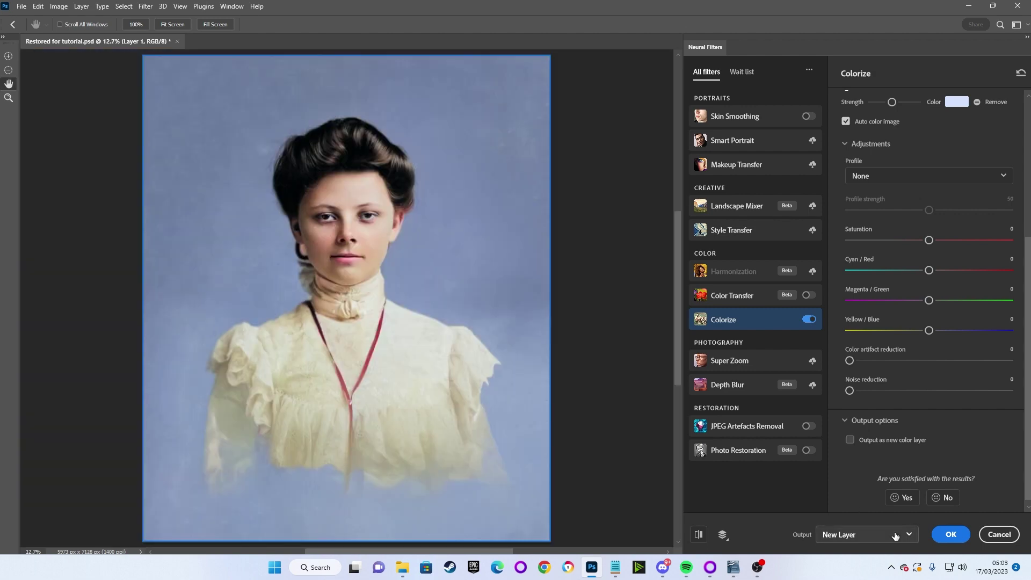
Step: Change the Colorize Output setting from New Layer to Smart Filter
click(892, 534)
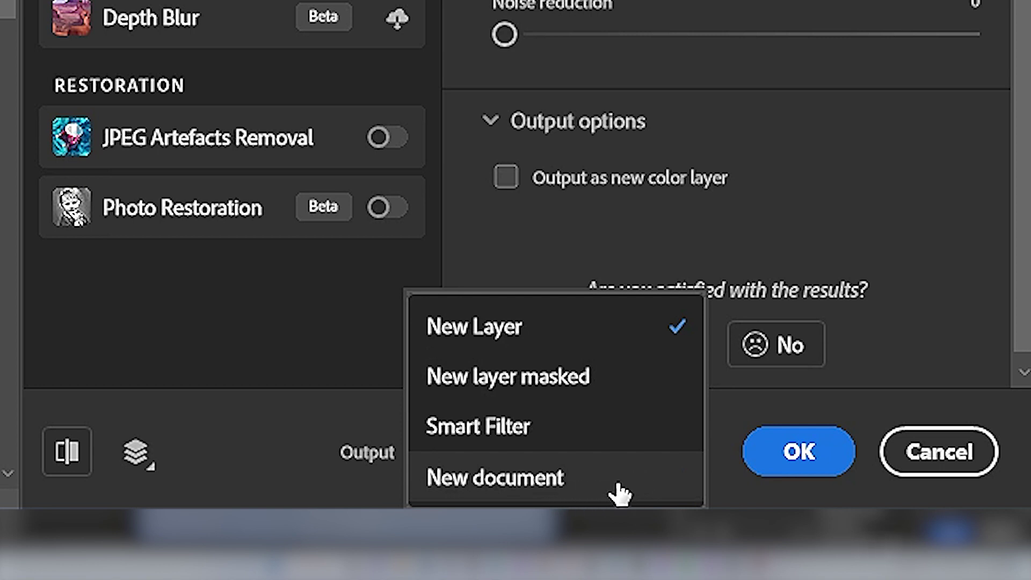
click(603, 436)
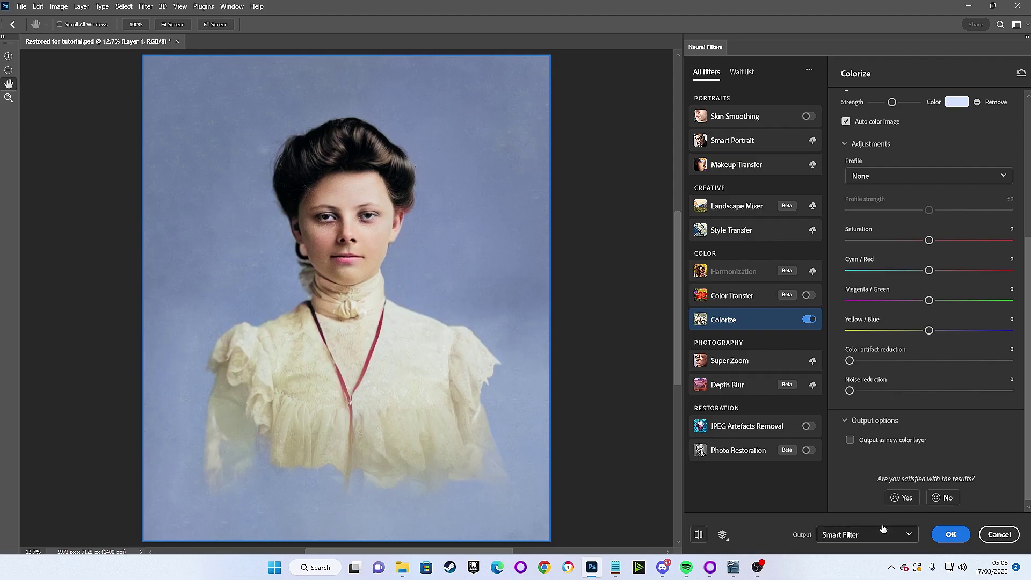
click(949, 534)
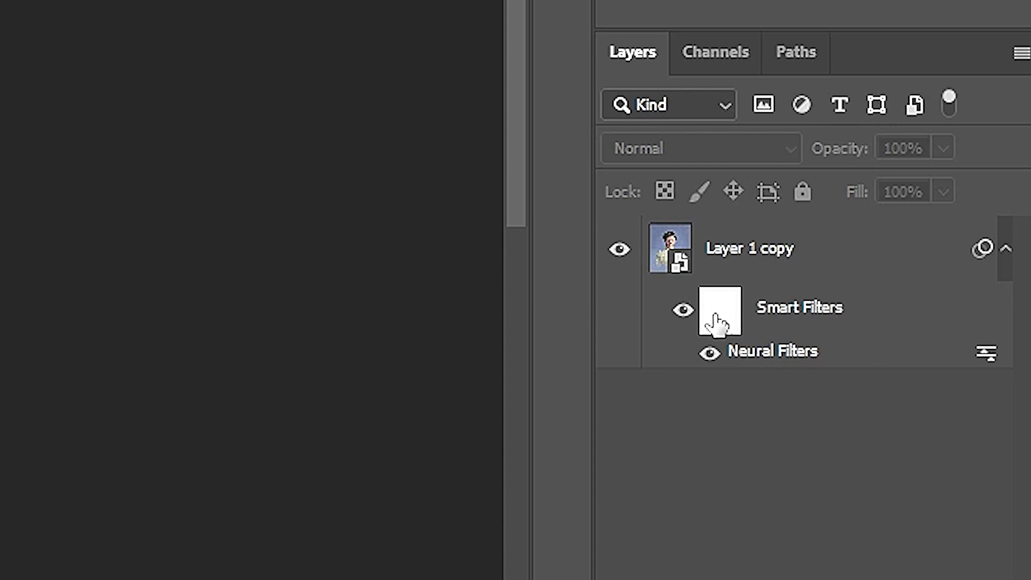
click(710, 354)
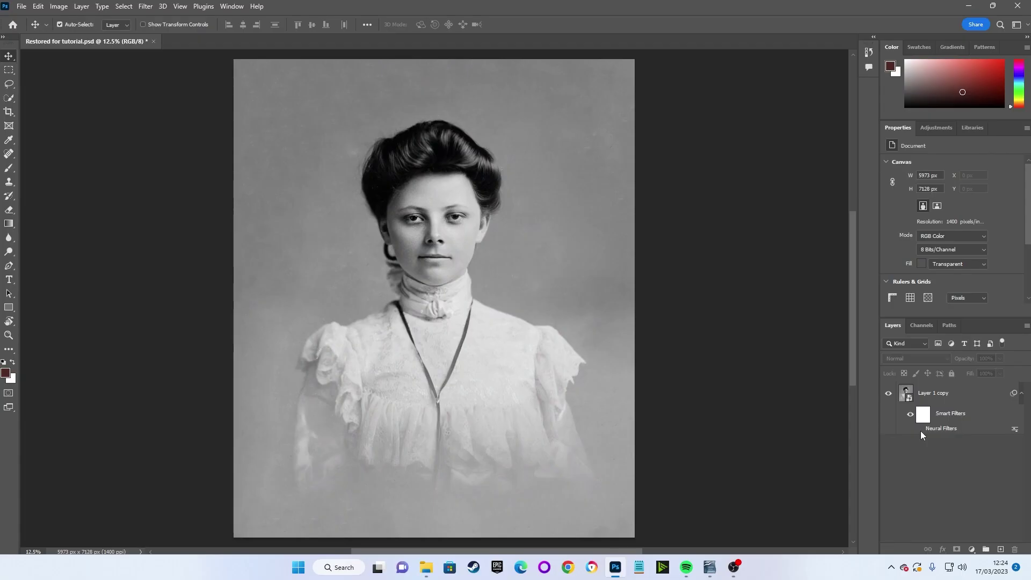
click(711, 355)
click(921, 430)
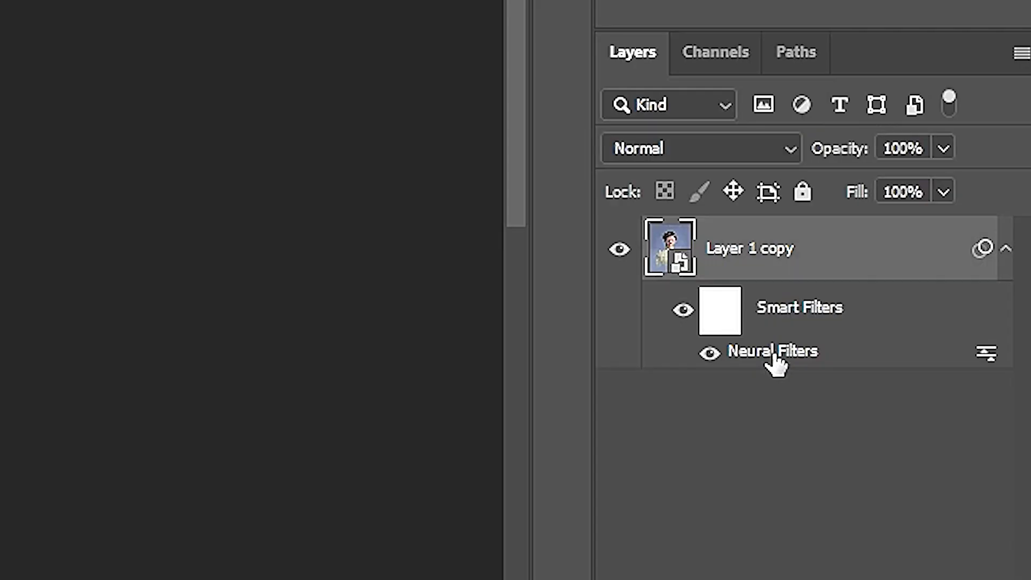
double_click(943, 430)
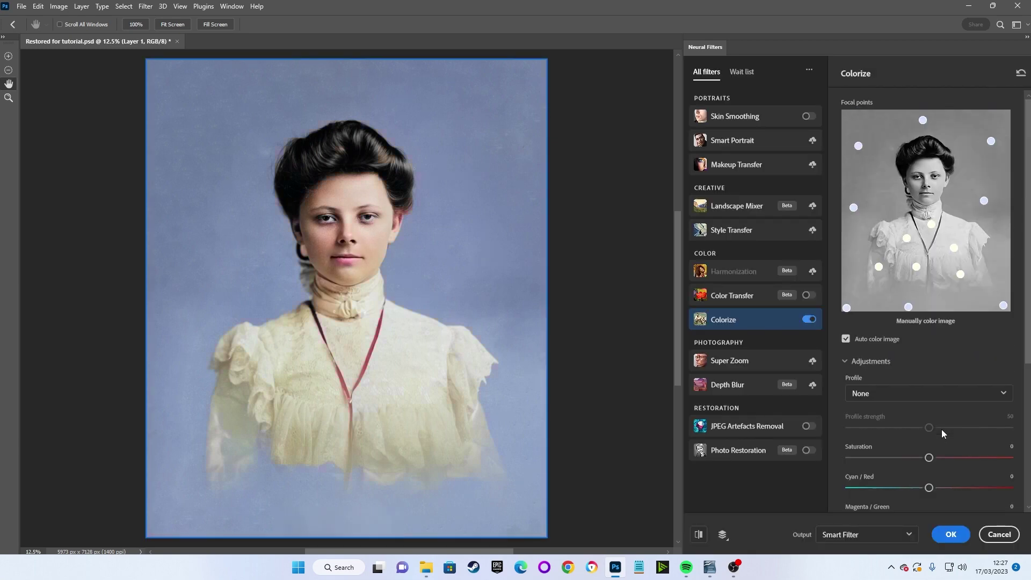
click(999, 534)
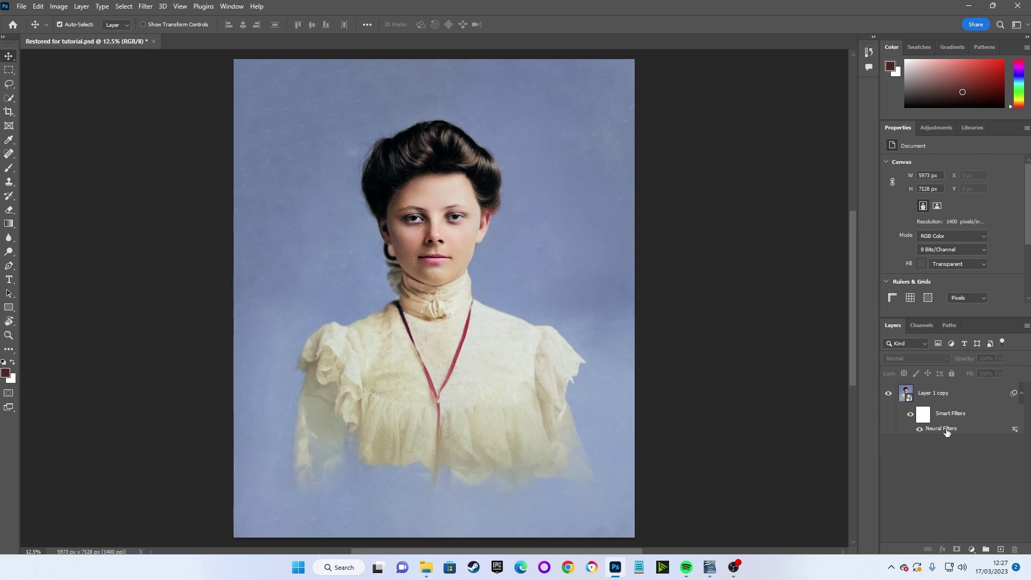
click(943, 433)
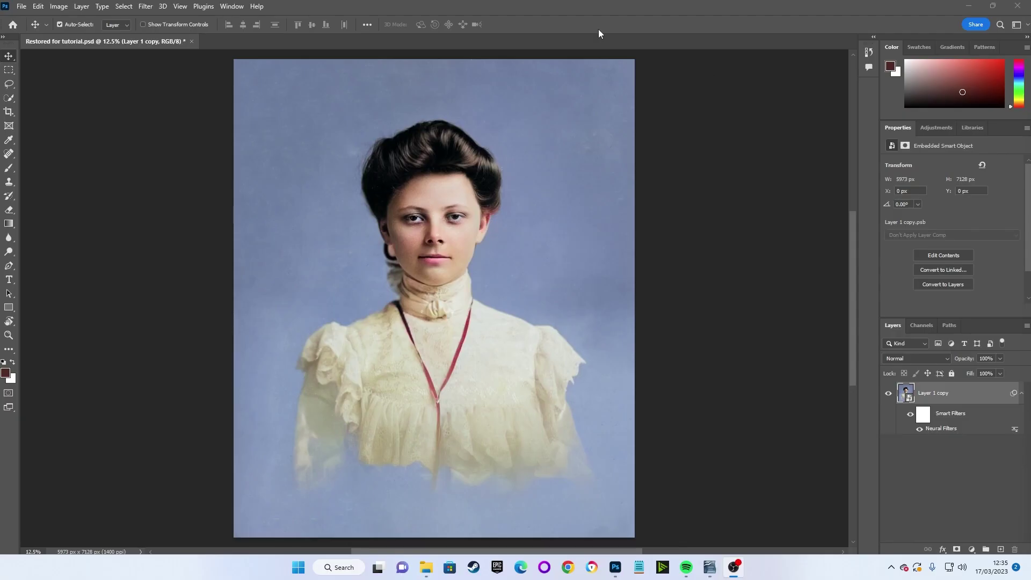
click(627, 3)
scroll(376, 248, up, 5)
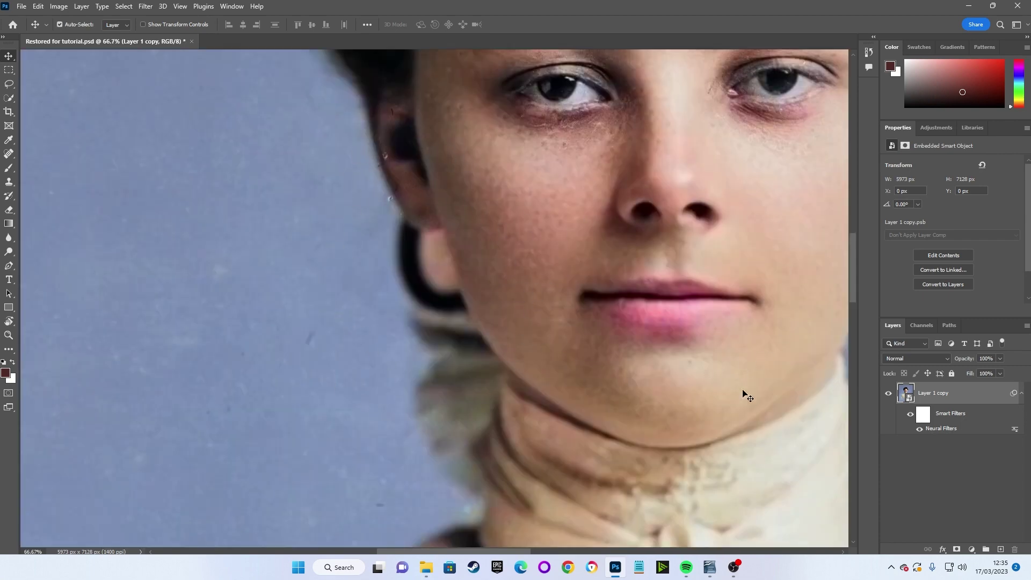
scroll(715, 392, down, 10)
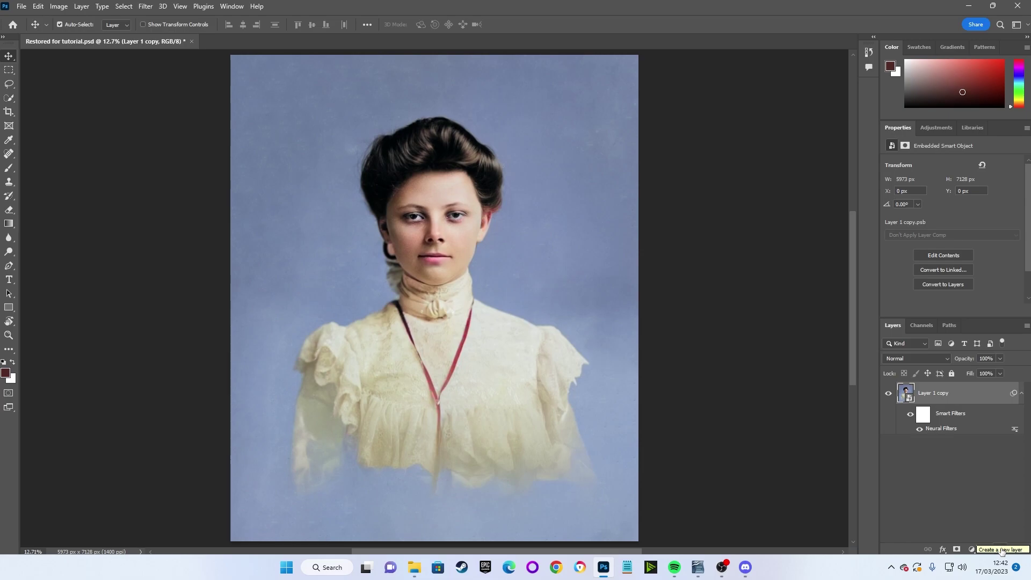
Step: Create Layer 1 above the portrait and brush a broad green stroke across the lips
click(853, 487)
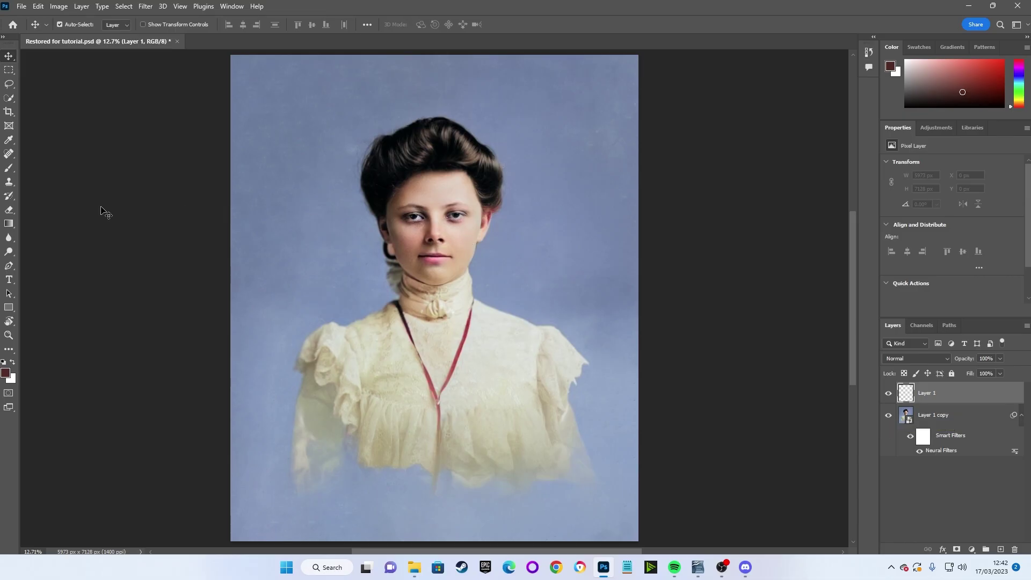
click(10, 171)
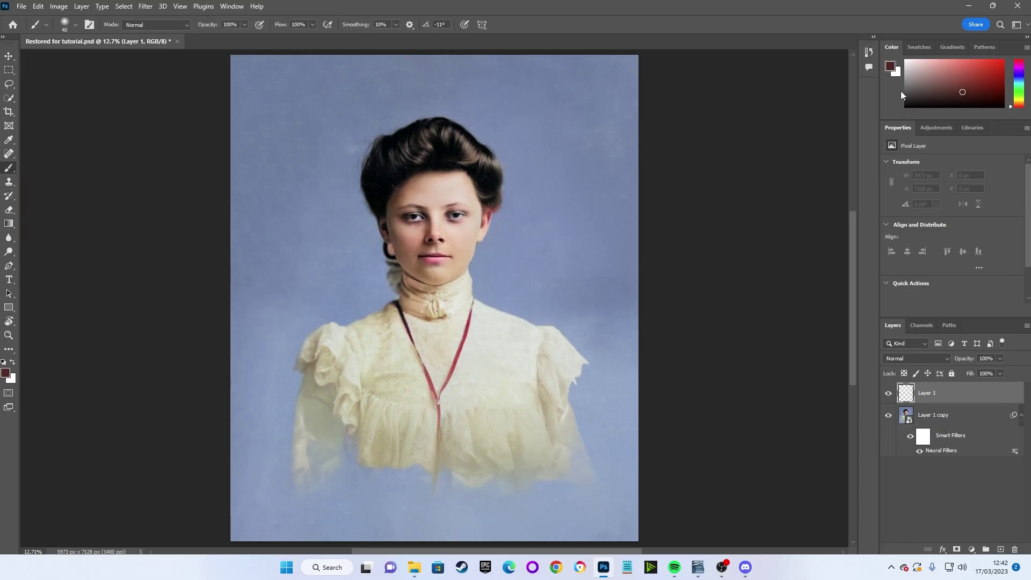
drag(249, 319, 571, 308)
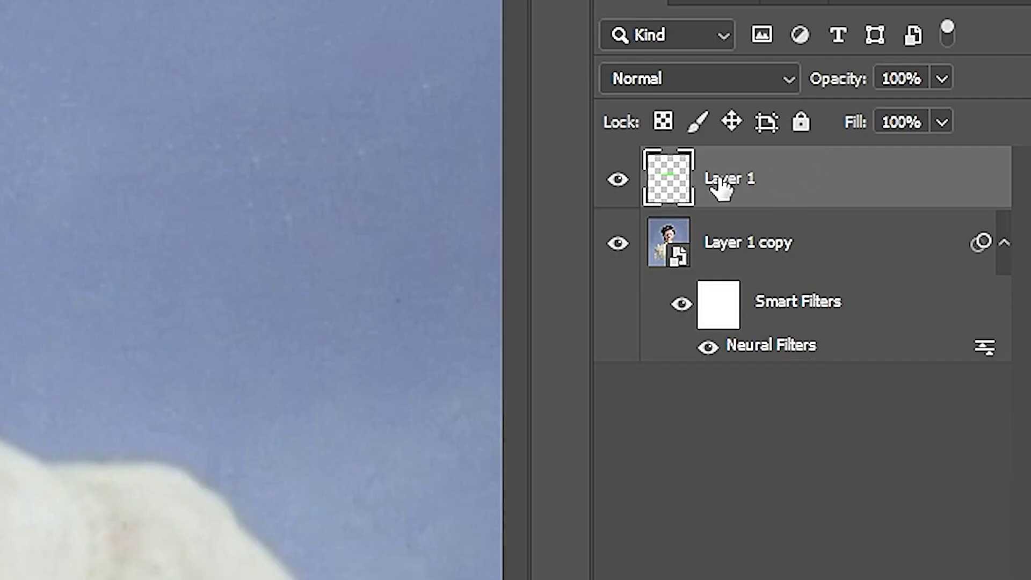
Step: Set Layer 1's blend mode to Color
click(765, 85)
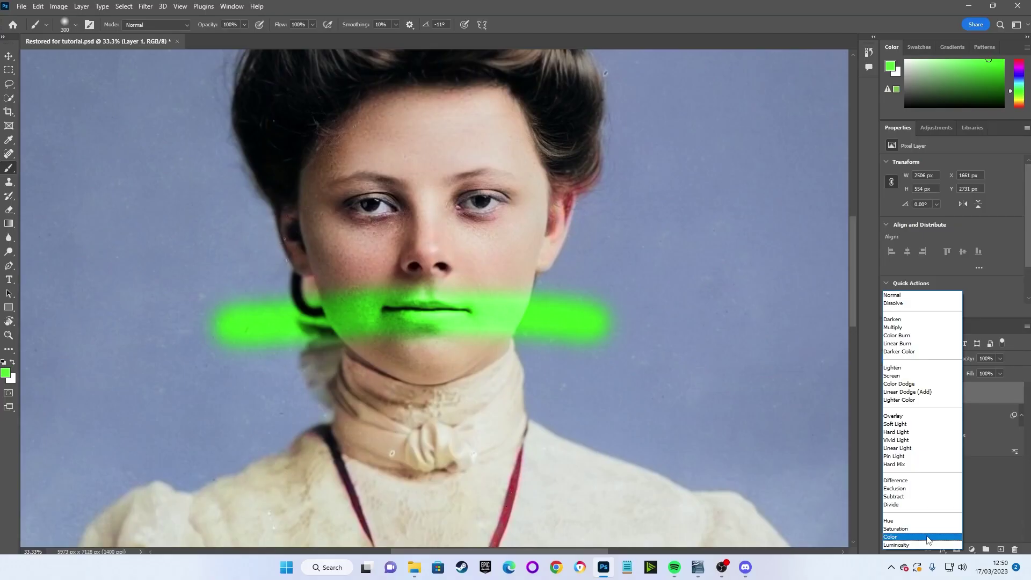
click(928, 537)
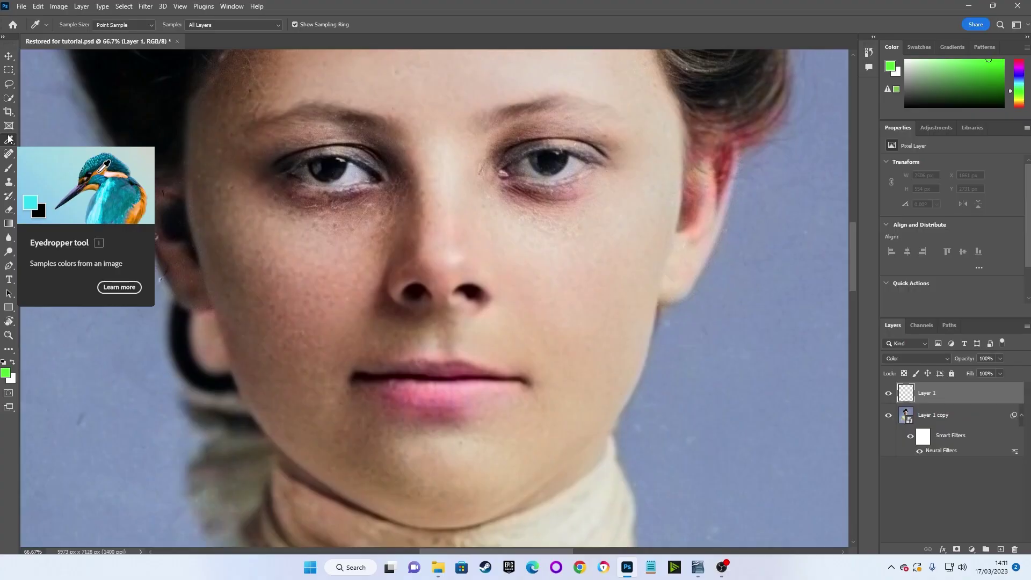
Step: Sample the blue-grey backdrop and paint it over the skin-toned gap inside the earring loop
key(b)
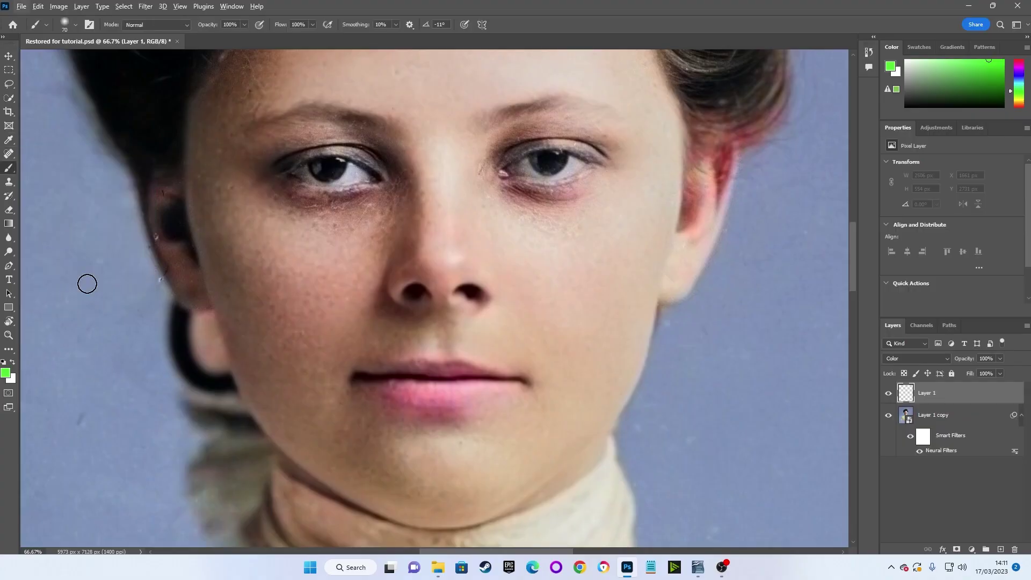
key(alt)
alt+click(90, 296)
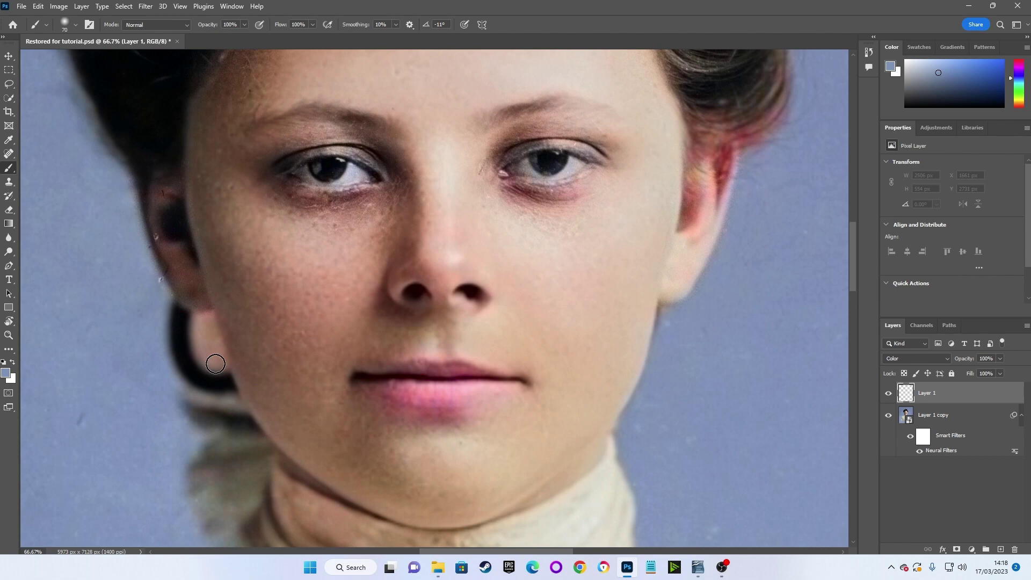
mouse_move(216, 363)
mouse_down()
mouse_move(198, 343)
mouse_move(198, 316)
mouse_up()
key(bracketright)
key(bracketright)
key(bracketright)
key(bracketright)
key(bracketright)
key(bracketright)
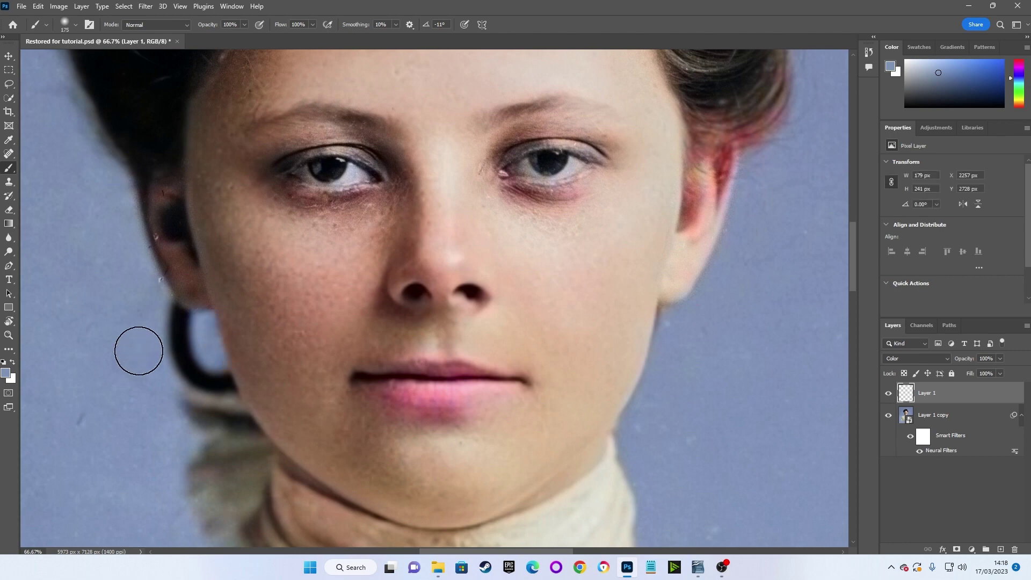
key(bracketleft)
key(bracketleft)
key(bracketleft)
key(bracketleft)
key(bracketleft)
key(bracketleft)
key(bracketright)
key(bracketright)
key(bracketright)
key(bracketright)
key(bracketright)
key(bracketright)
key(bracketright)
Step: Blur the speckled background patch beside the ear with a small Blur brush
key(bracketleft)
key(bracketleft)
key(bracketleft)
key(bracketleft)
key(bracketleft)
key(bracketleft)
key(bracketleft)
key(bracketleft)
key(bracketleft)
key(bracketleft)
key(bracketleft)
key(bracketleft)
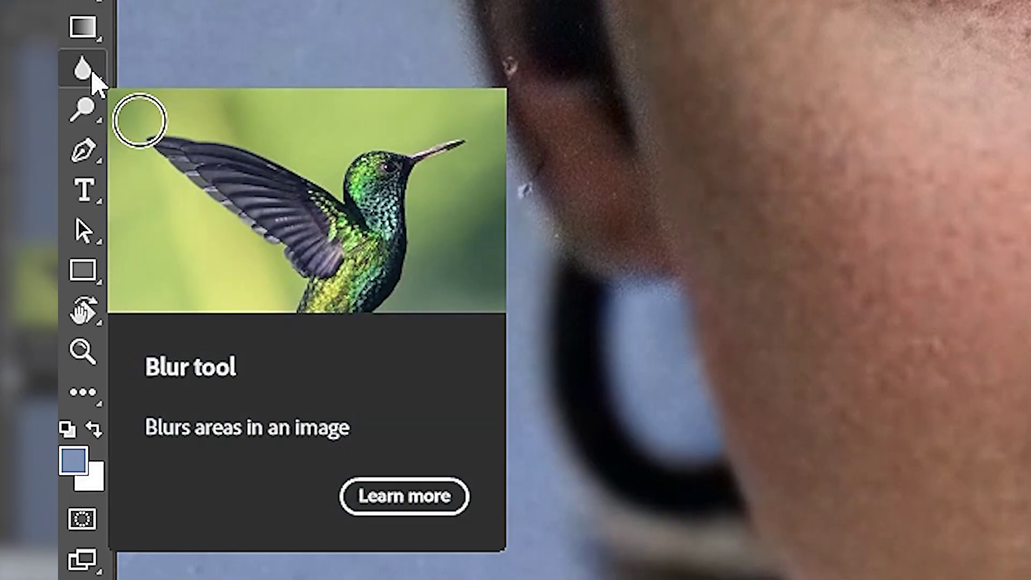
click(91, 74)
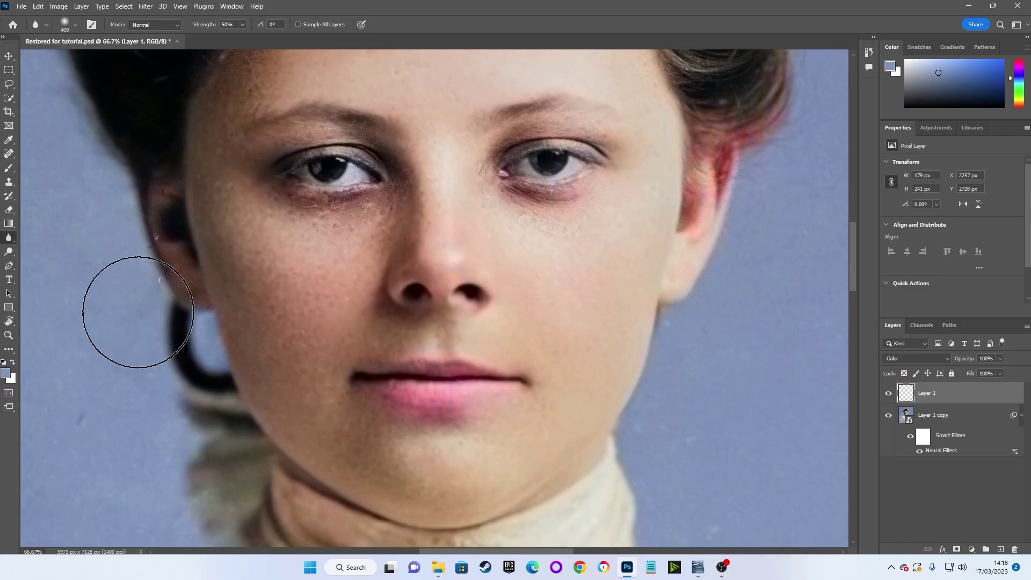
drag(198, 339, 201, 339)
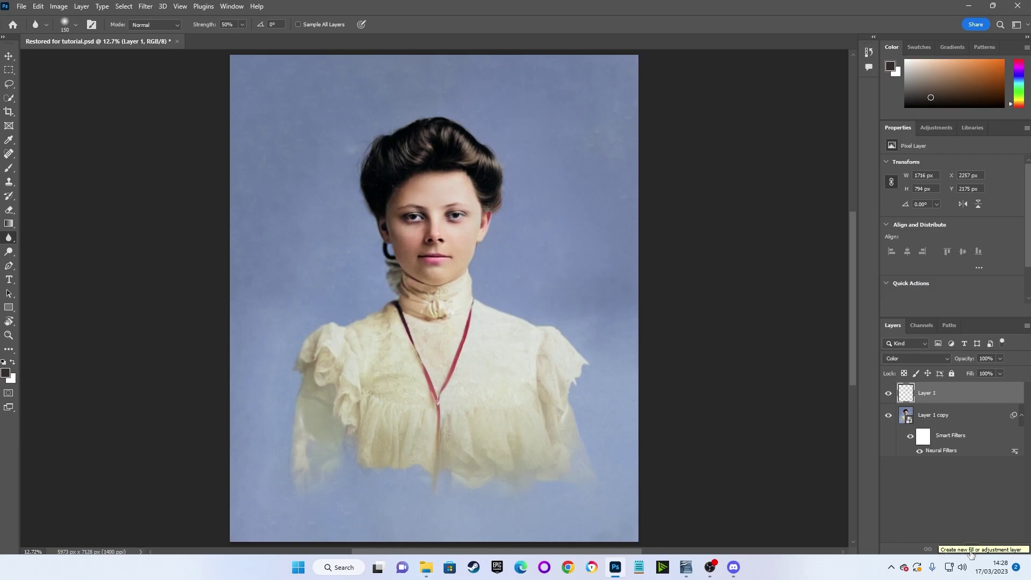
Step: Add a Hue/Saturation adjustment layer, raise Saturation to +27 and shift Hue far right
click(971, 554)
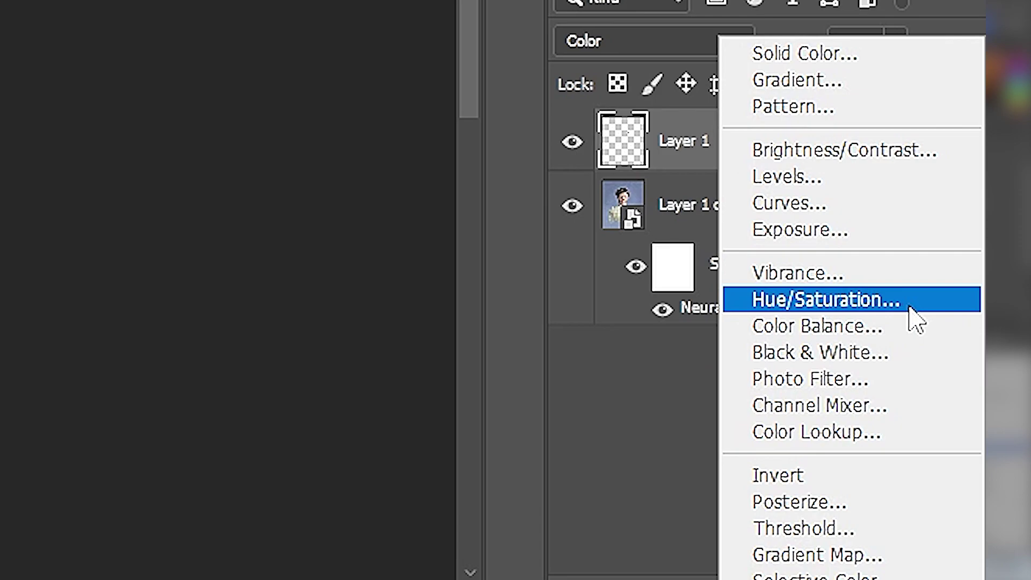
click(910, 308)
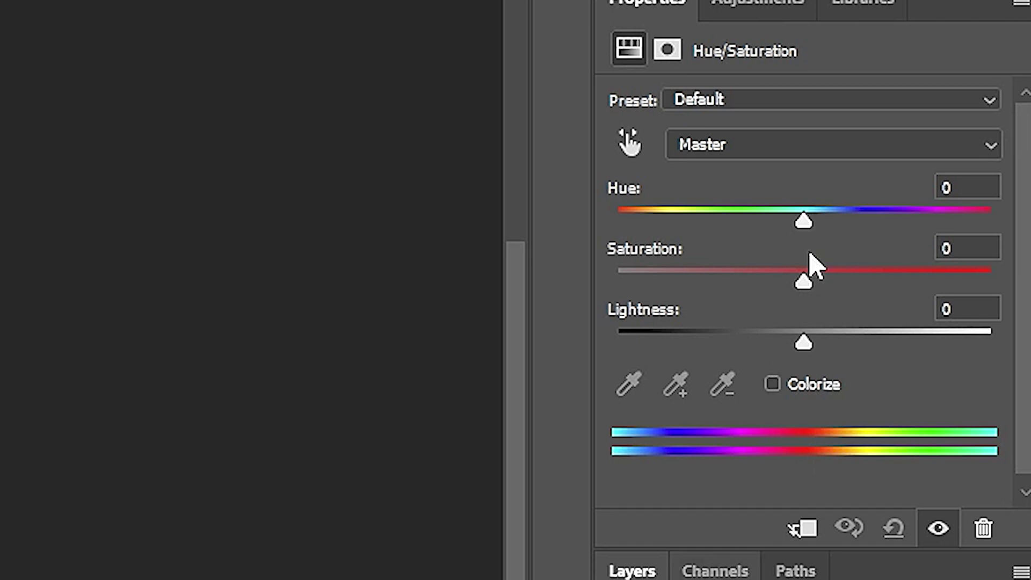
drag(811, 286, 850, 289)
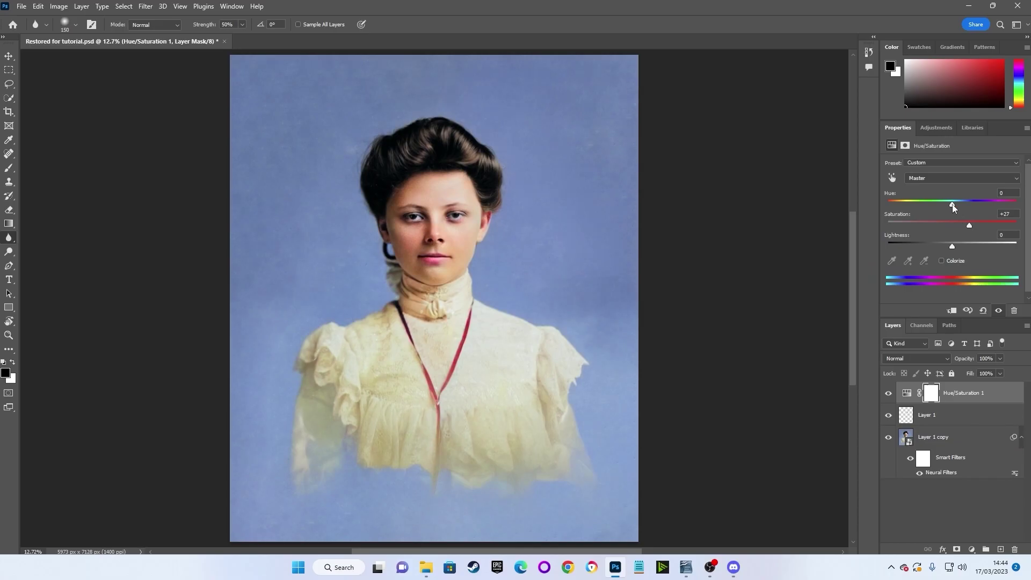
drag(953, 204, 1016, 208)
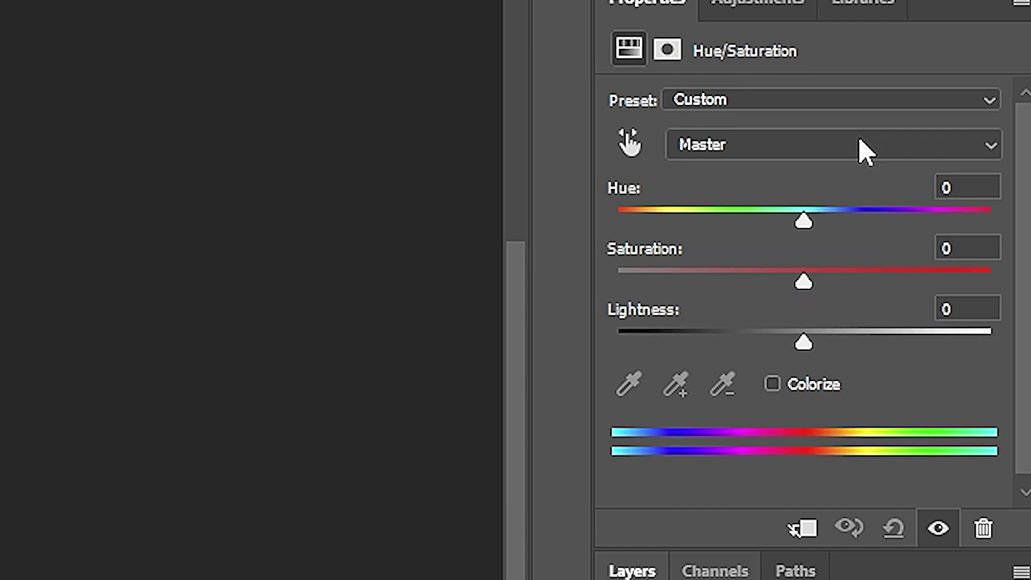
Step: Switch the Hue/Saturation range from Master to Reds and sweep the Reds hue through other colours
click(866, 153)
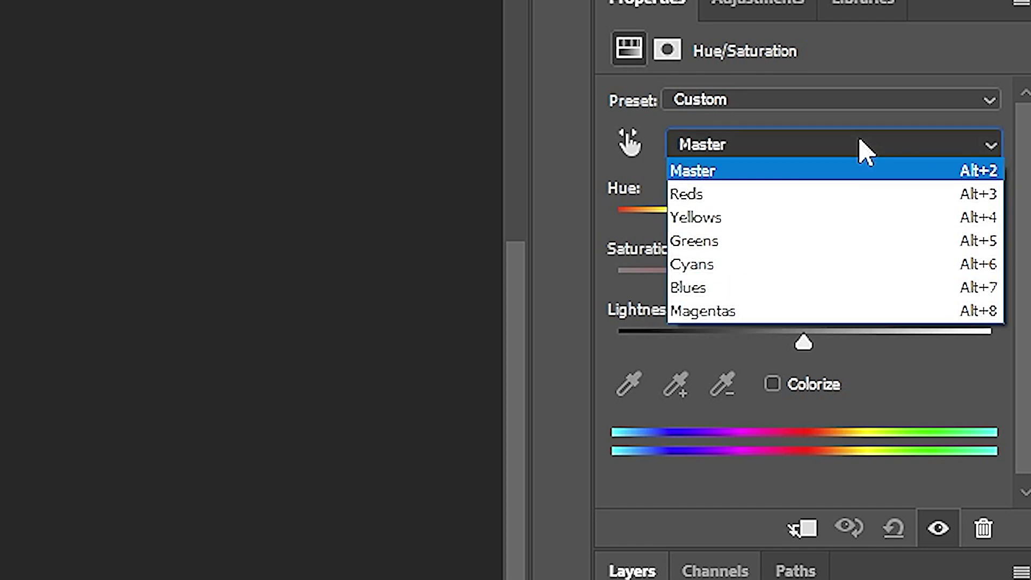
click(786, 199)
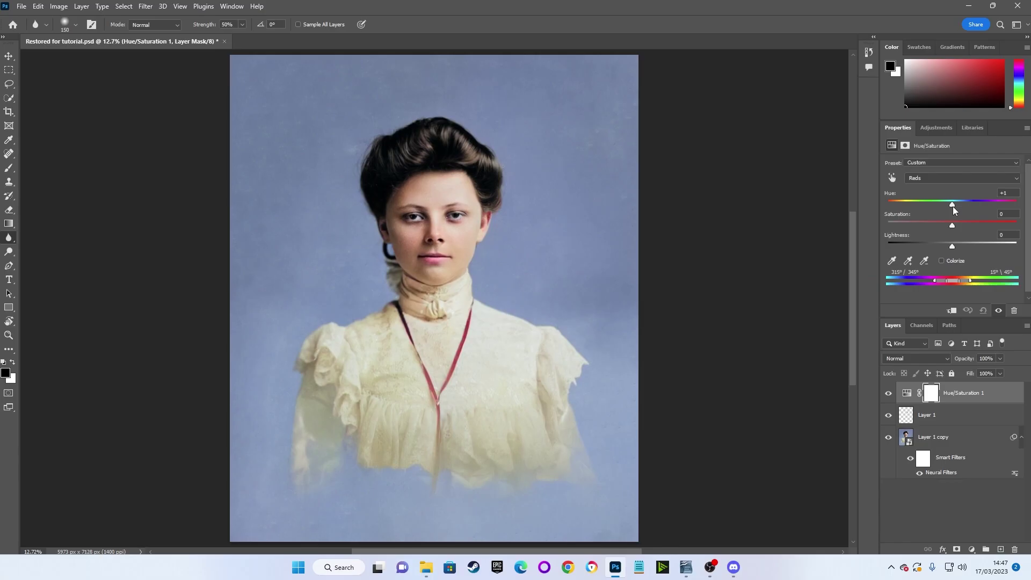
drag(812, 228, 884, 248)
drag(976, 211, 933, 213)
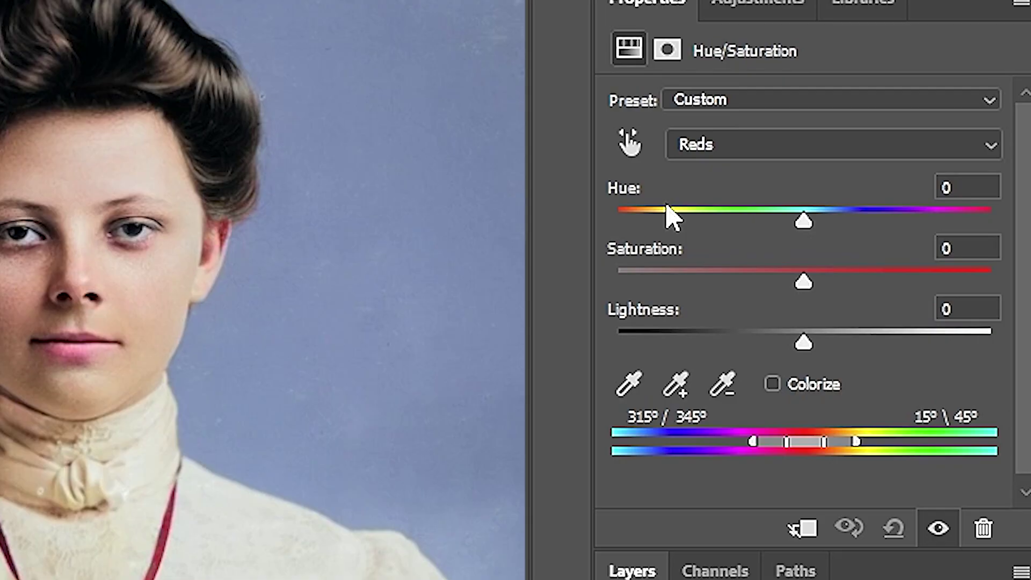
Step: Sample the blue background with the targeted adjustment tool so the adjustment targets Blues
click(630, 150)
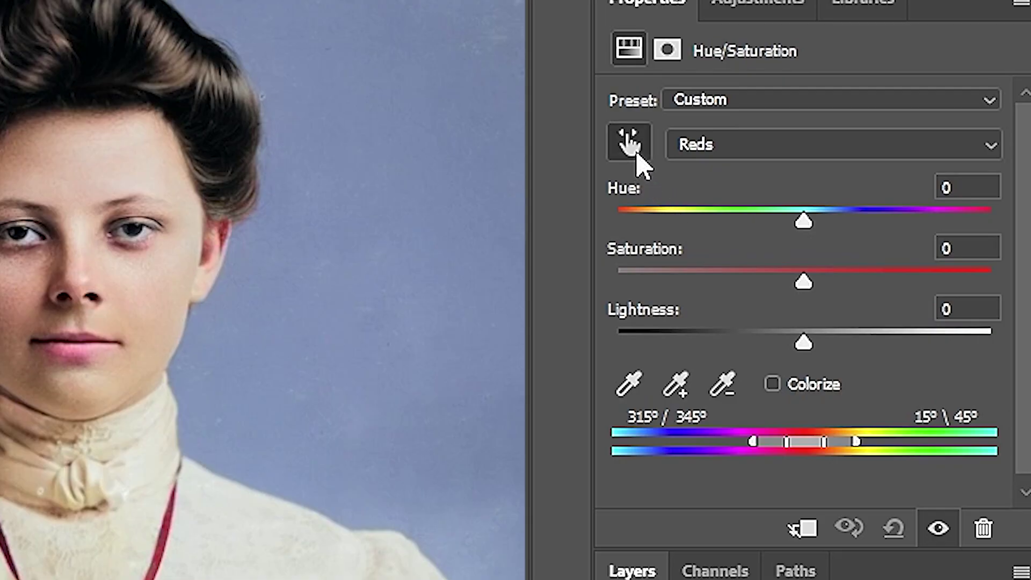
click(424, 302)
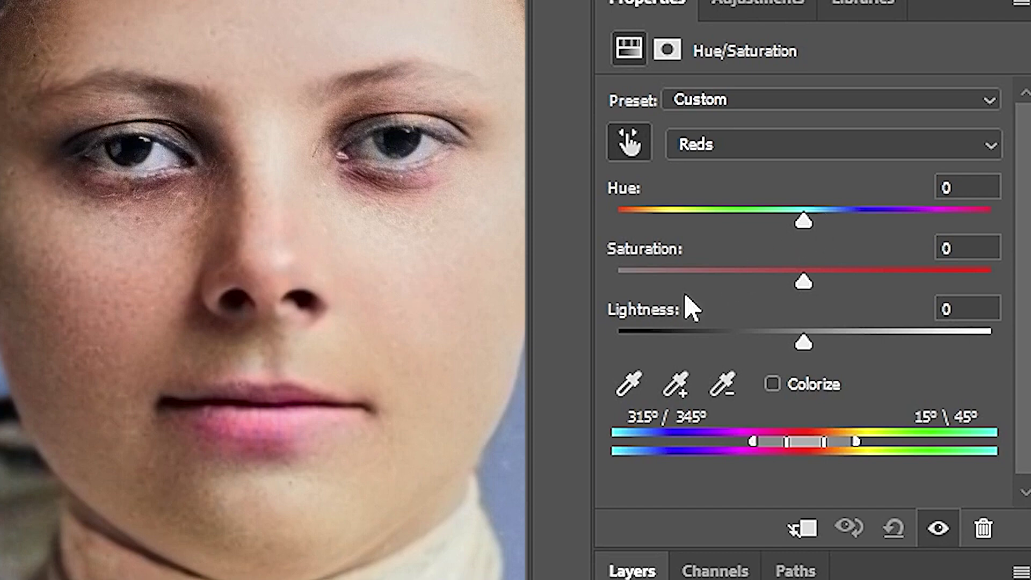
scroll(284, 327, right, 5)
click(286, 328)
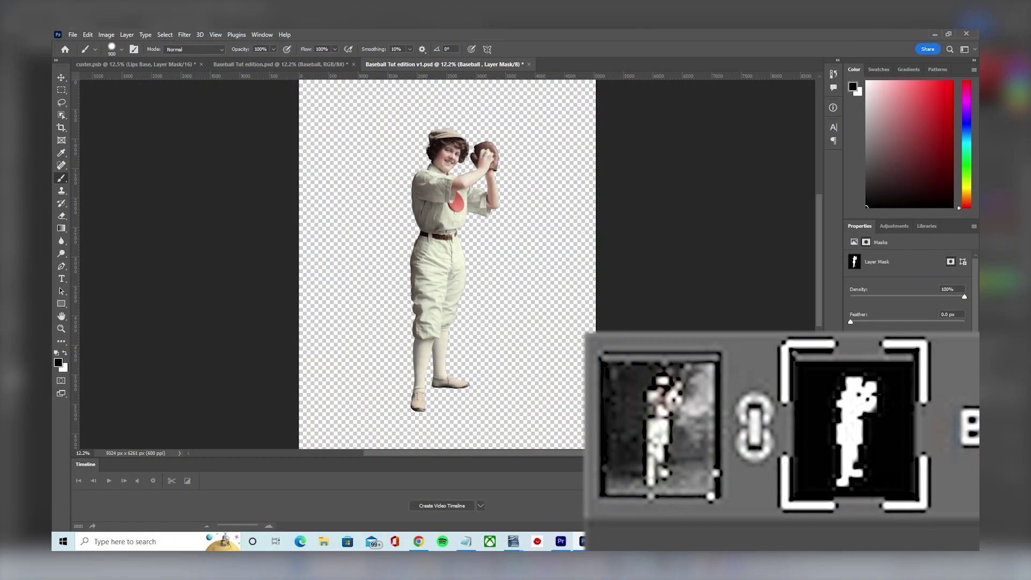
key(ctrl+i)
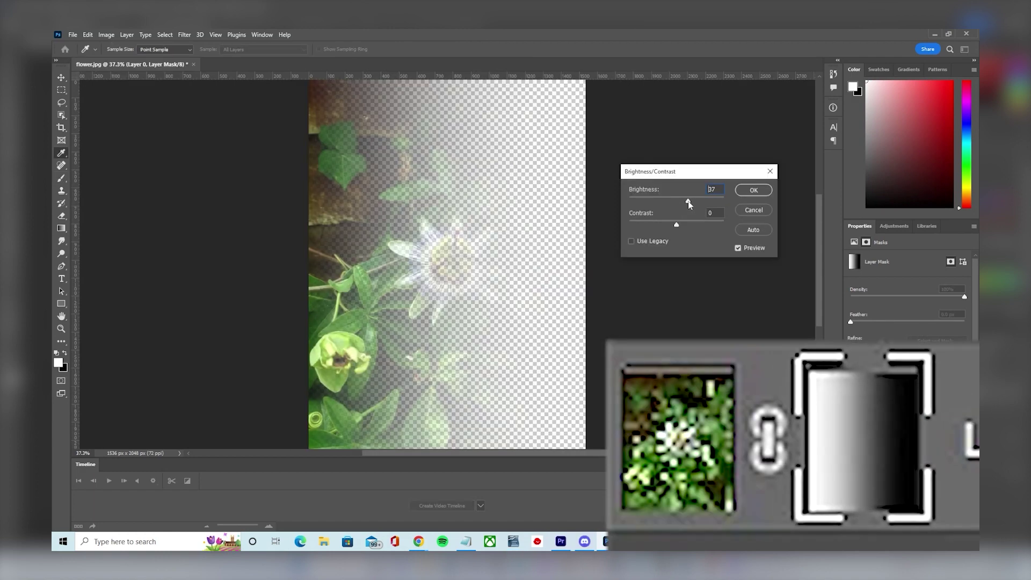
drag(688, 201, 645, 202)
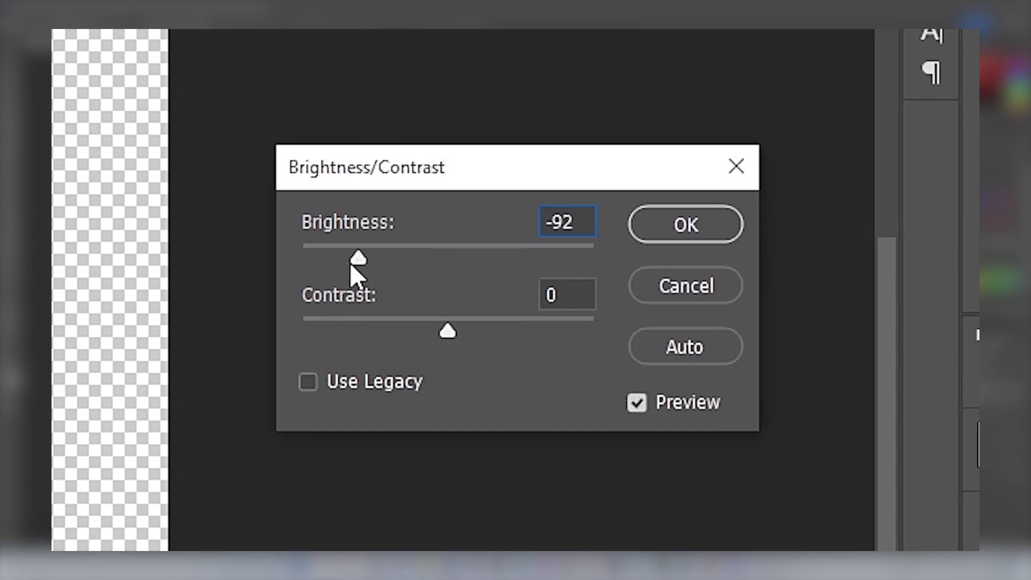
drag(350, 265, 482, 273)
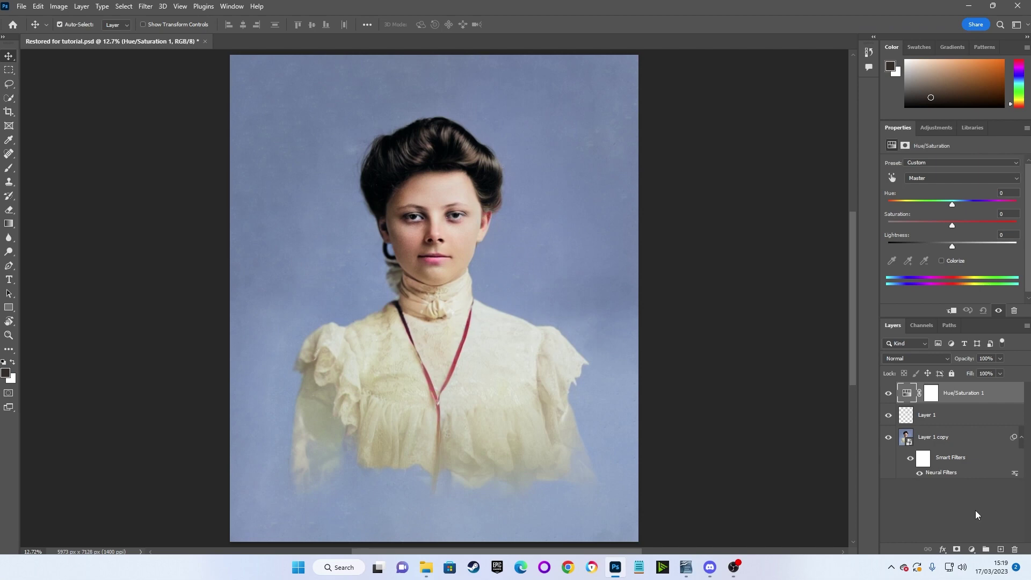
Step: Add a Hue/Saturation 2 layer, invert its mask to black, and shift its Hue
click(978, 550)
click(970, 449)
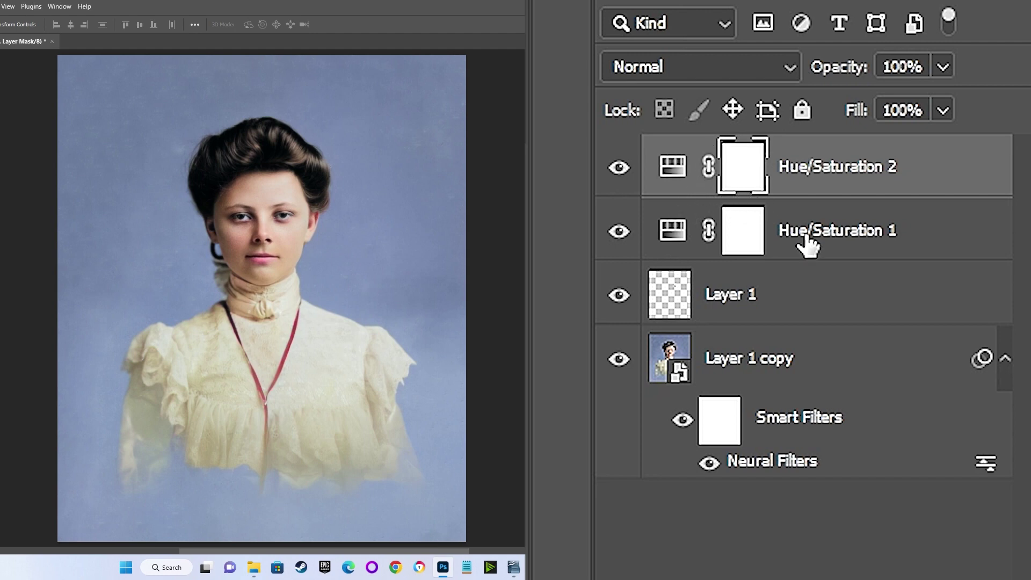
key(ctrl+i)
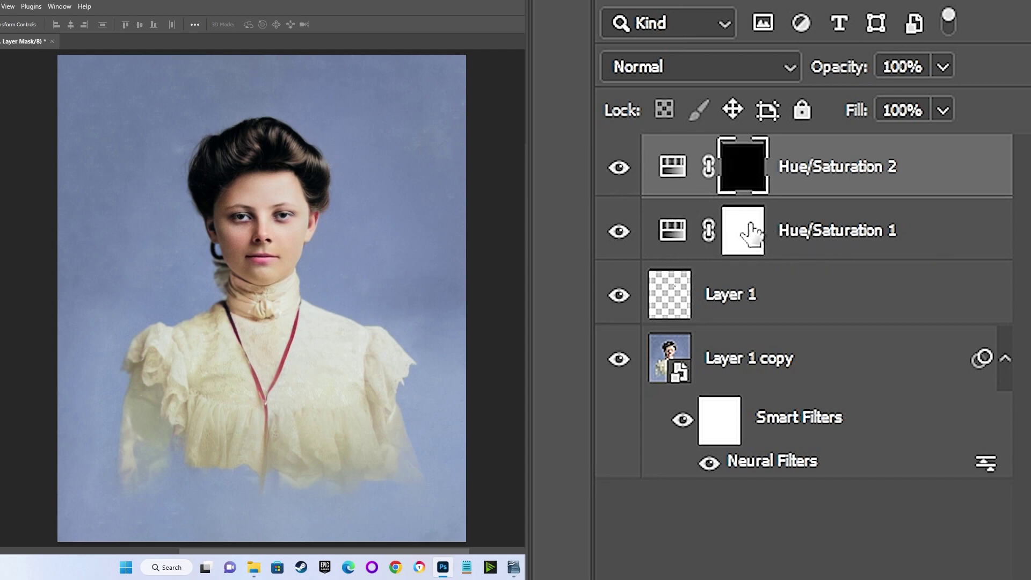
key(m)
click(681, 191)
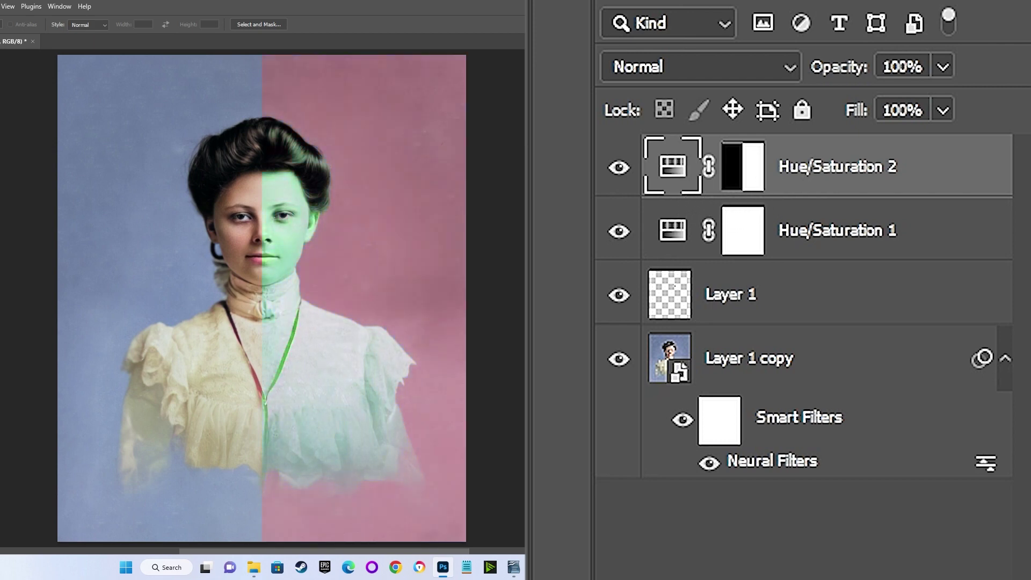
drag(956, 272, 1006, 327)
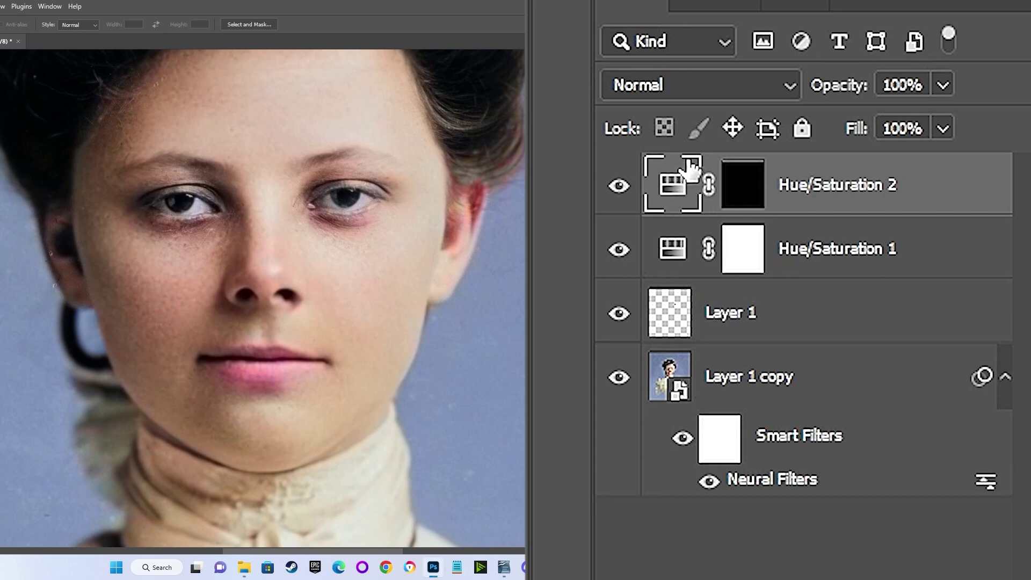
Step: Paint the lips into Hue/Saturation 2's mask, then set Saturation about -31 and Hue about +8
double_click(674, 188)
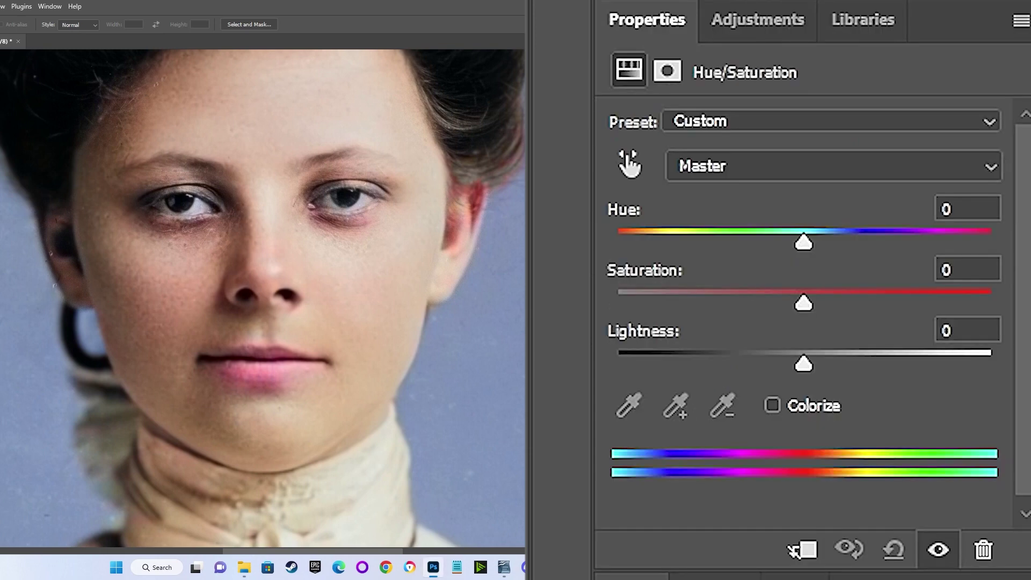
drag(804, 306, 589, 299)
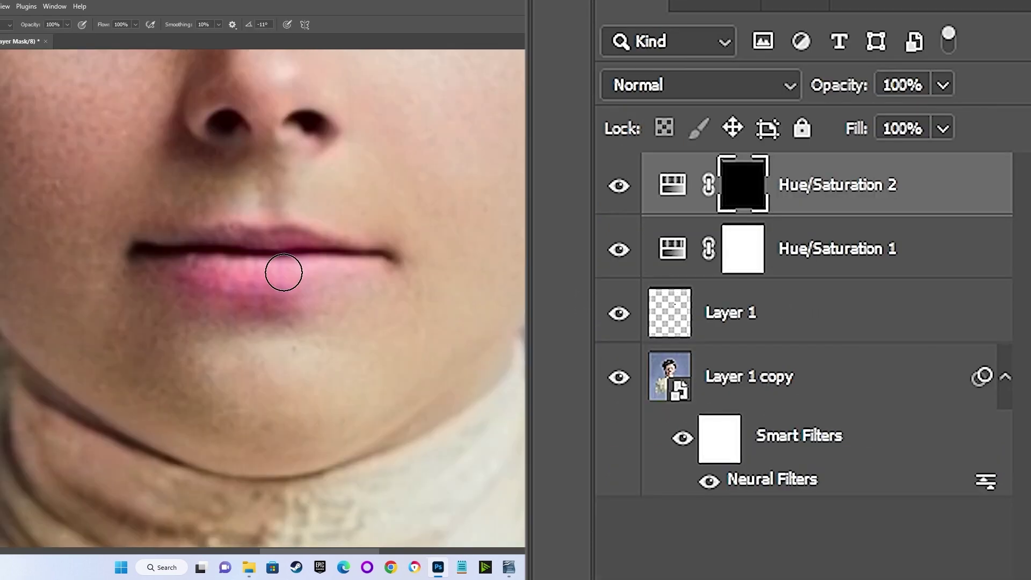
mouse_move(283, 272)
mouse_down()
mouse_move(262, 268)
mouse_move(284, 276)
mouse_move(273, 279)
mouse_move(322, 259)
mouse_move(244, 234)
mouse_move(214, 242)
mouse_up()
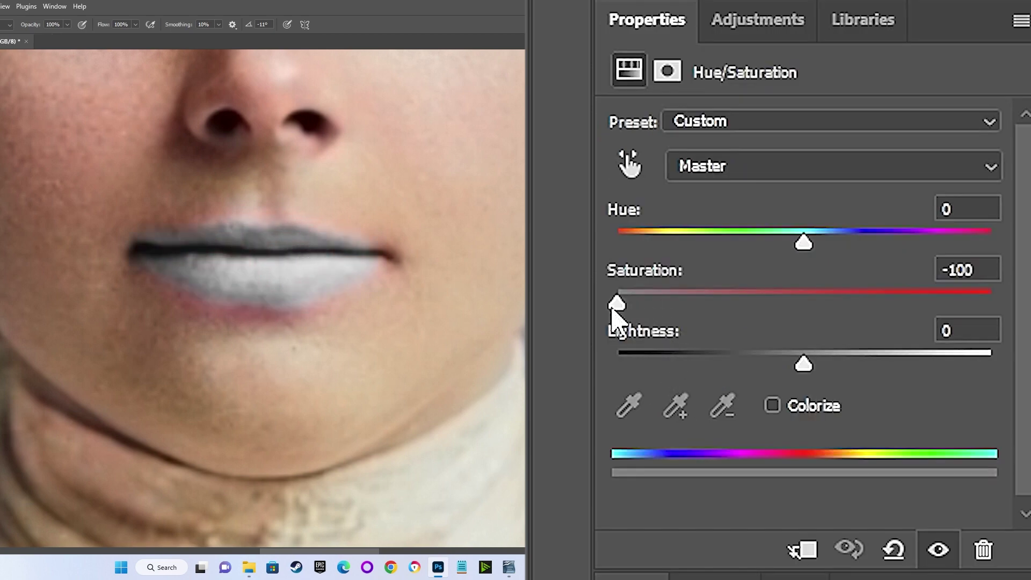
drag(617, 304, 756, 318)
mouse_move(806, 248)
mouse_down()
mouse_move(822, 255)
mouse_move(832, 241)
mouse_move(820, 248)
mouse_up()
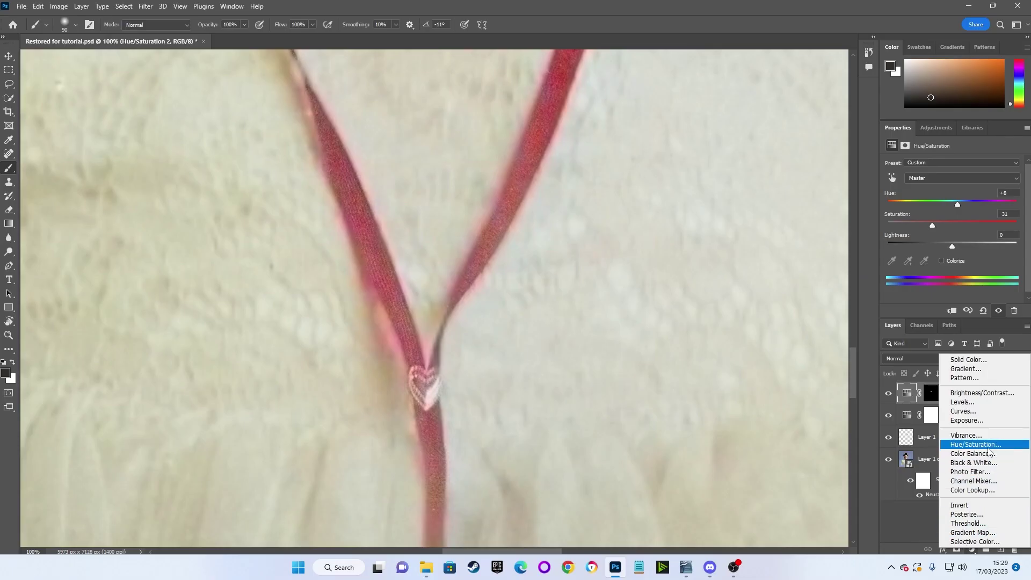
Step: Add a Hue/Saturation 3 layer, invert its mask and paint the ribbon into it
click(987, 446)
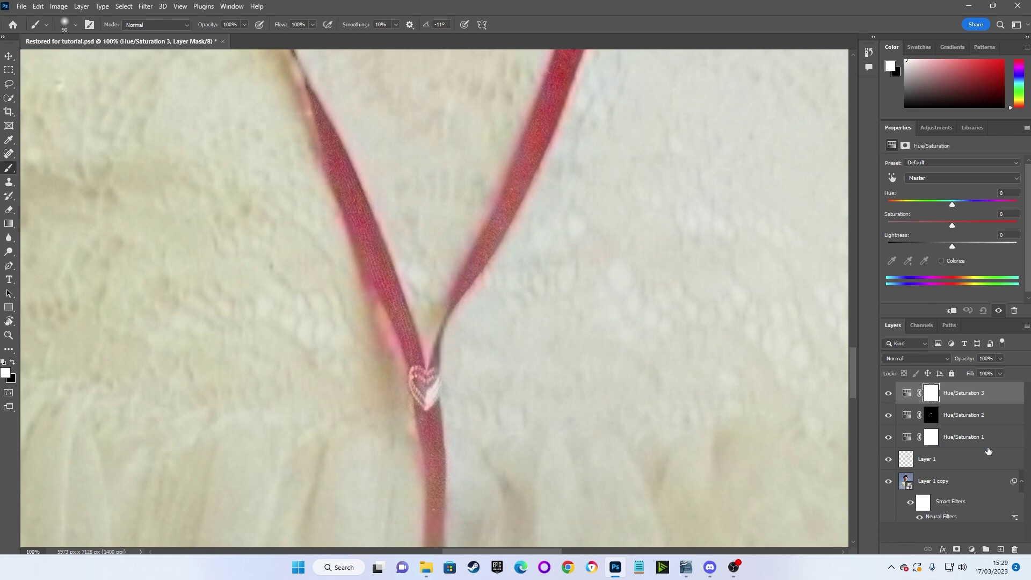
key(ctrl+i)
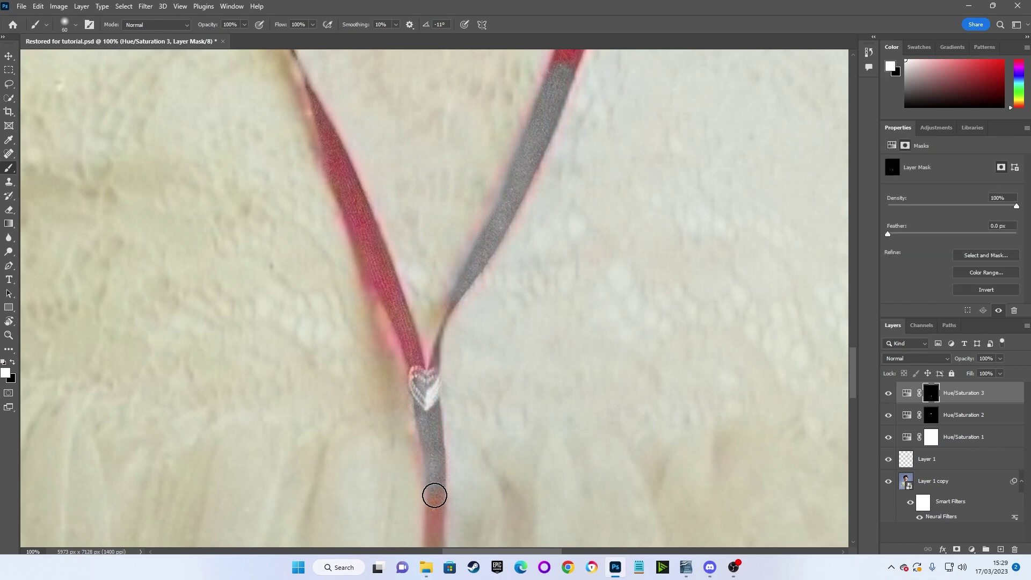
drag(434, 495, 431, 546)
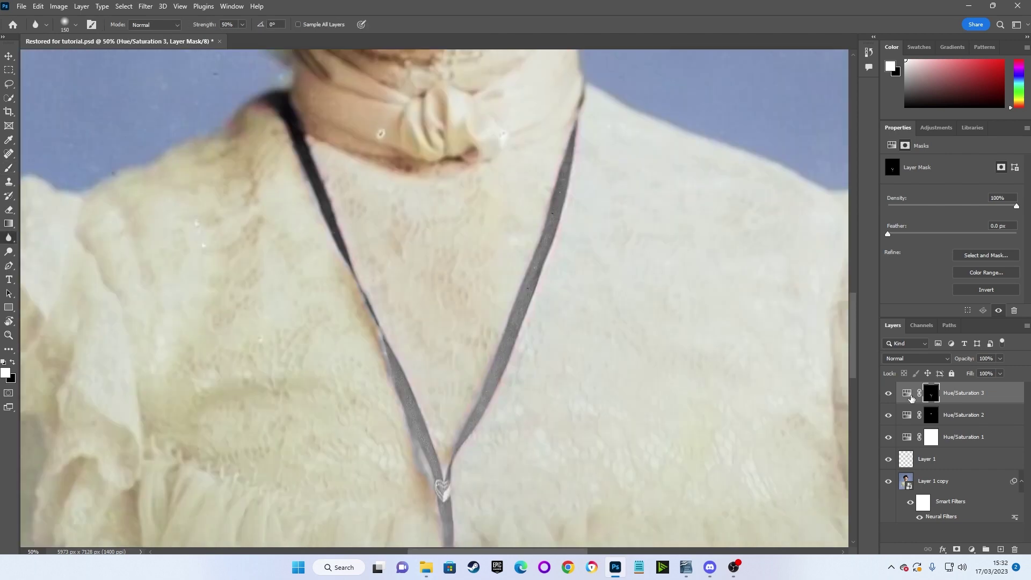
Step: Set the ribbon's Saturation to -33 and Hue toward brown, then paint pink along the jaw
click(907, 394)
click(933, 223)
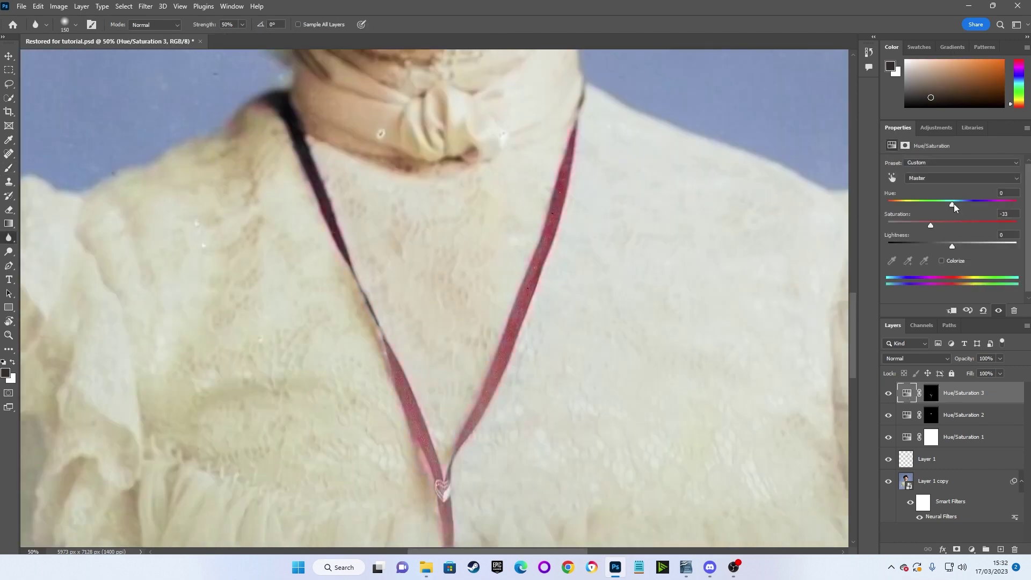
drag(953, 204, 968, 205)
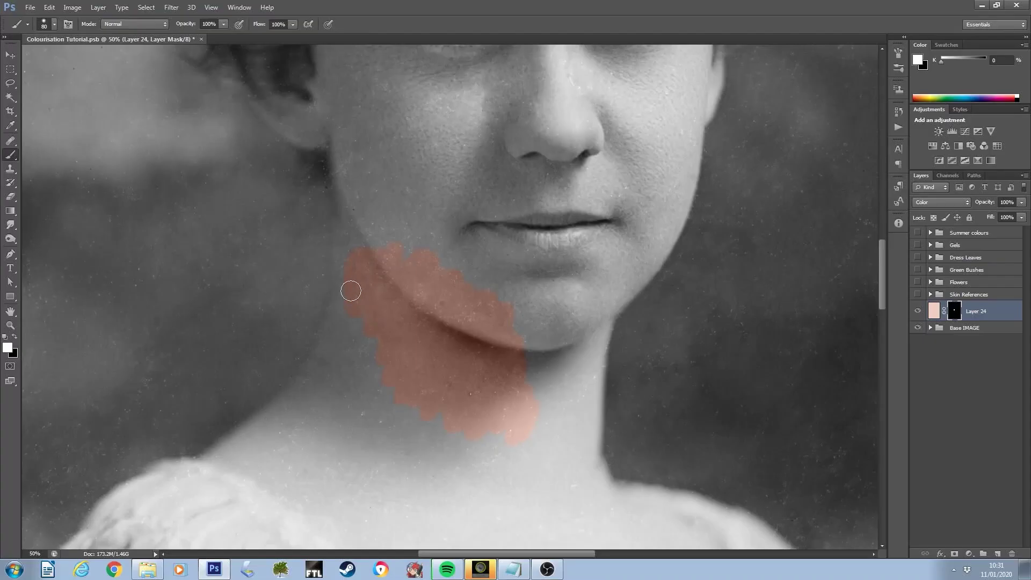
drag(349, 291, 346, 235)
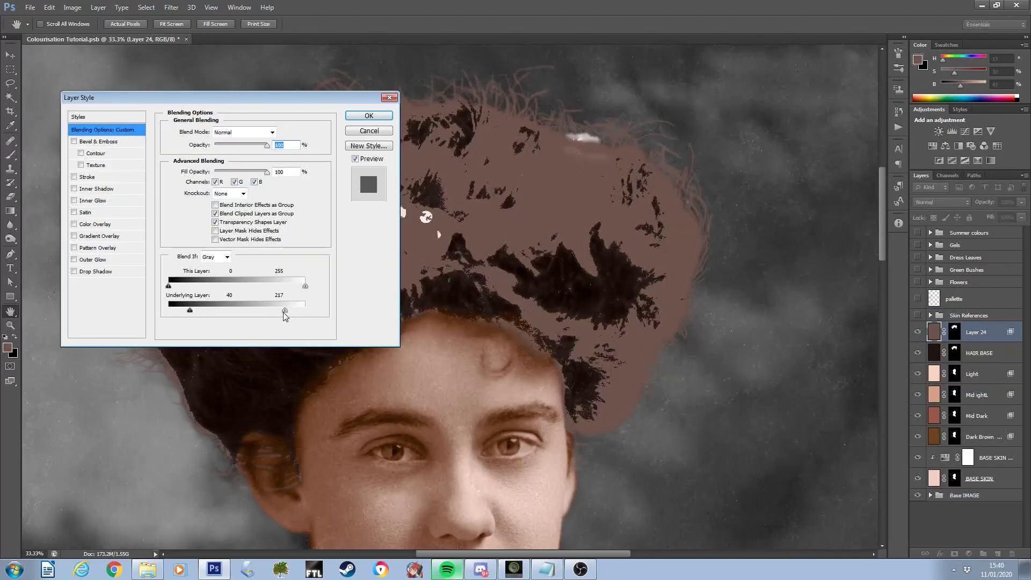
drag(258, 311, 198, 311)
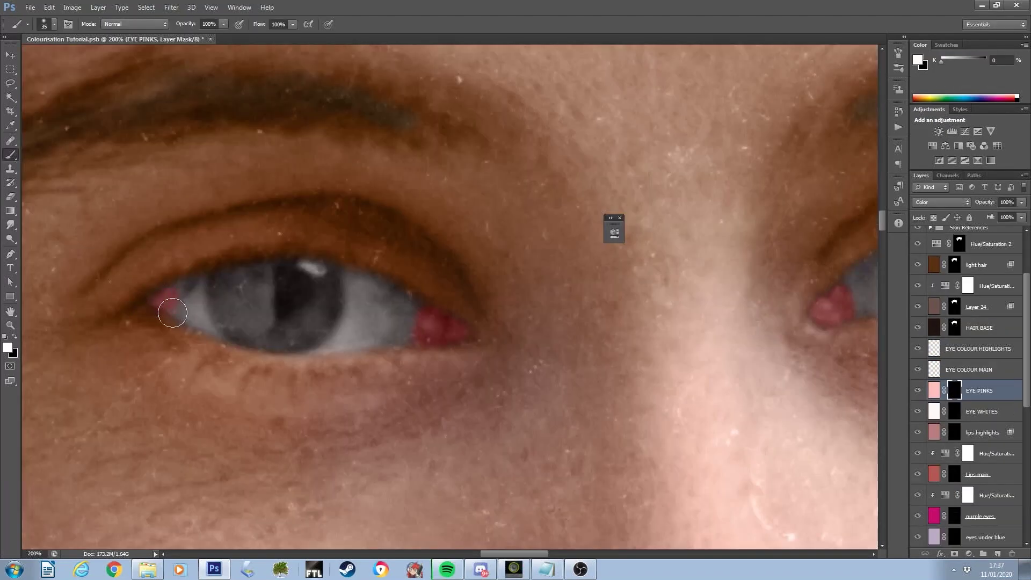
Step: Smudge the pink eye corner into the white, reshape the Red curve, then select the Blue channel
key(r)
mouse_move(185, 293)
mouse_down()
mouse_move(203, 288)
mouse_move(189, 310)
mouse_move(198, 311)
mouse_up()
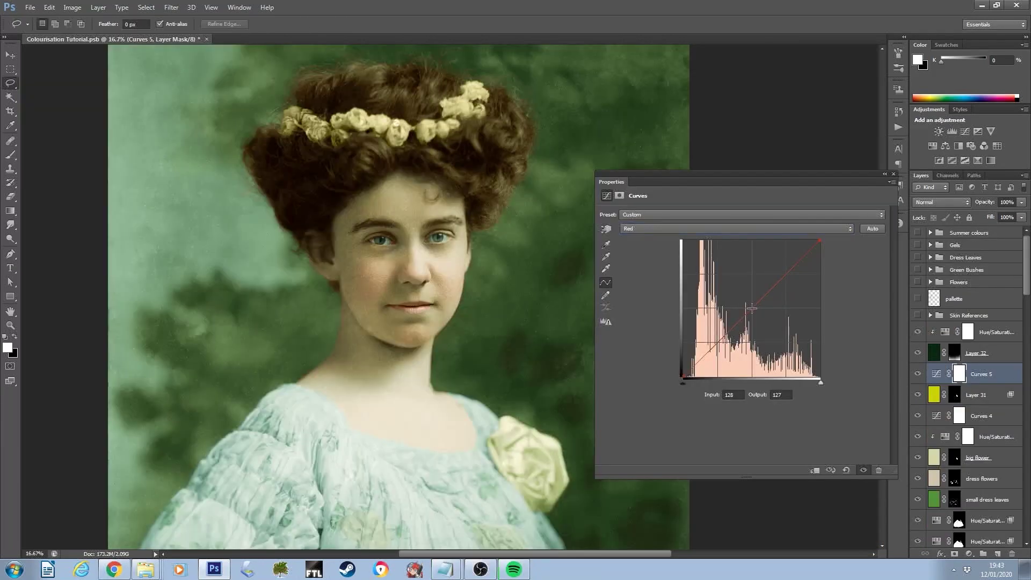
drag(752, 308, 747, 295)
click(744, 229)
click(744, 268)
click(884, 174)
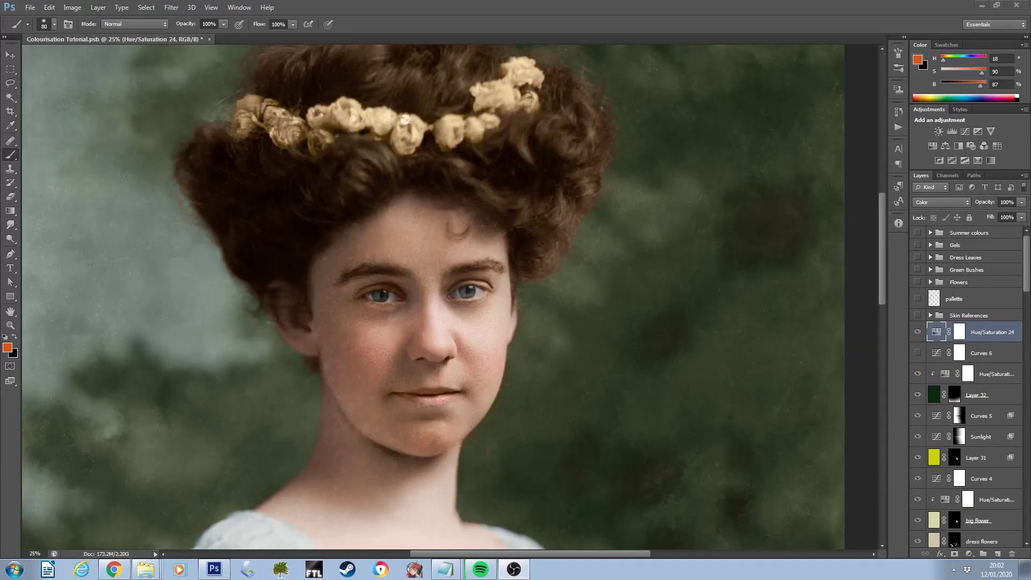